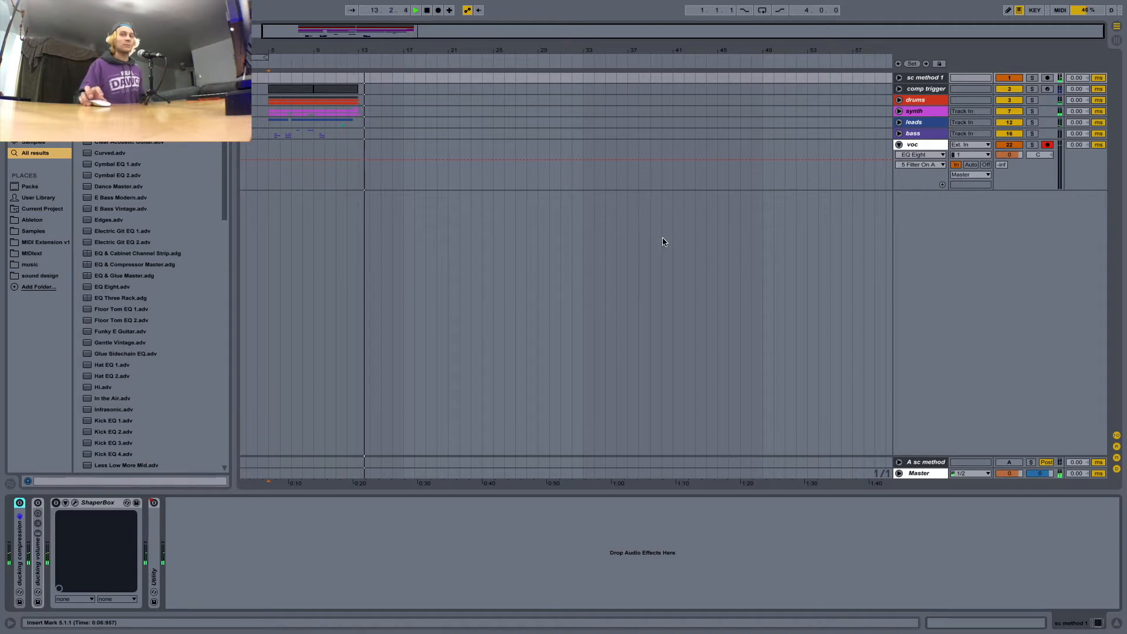
# Select the sc method 1 track, switch on ShaperBox and audition the arrangement from bar 5.
pyautogui.press('space')
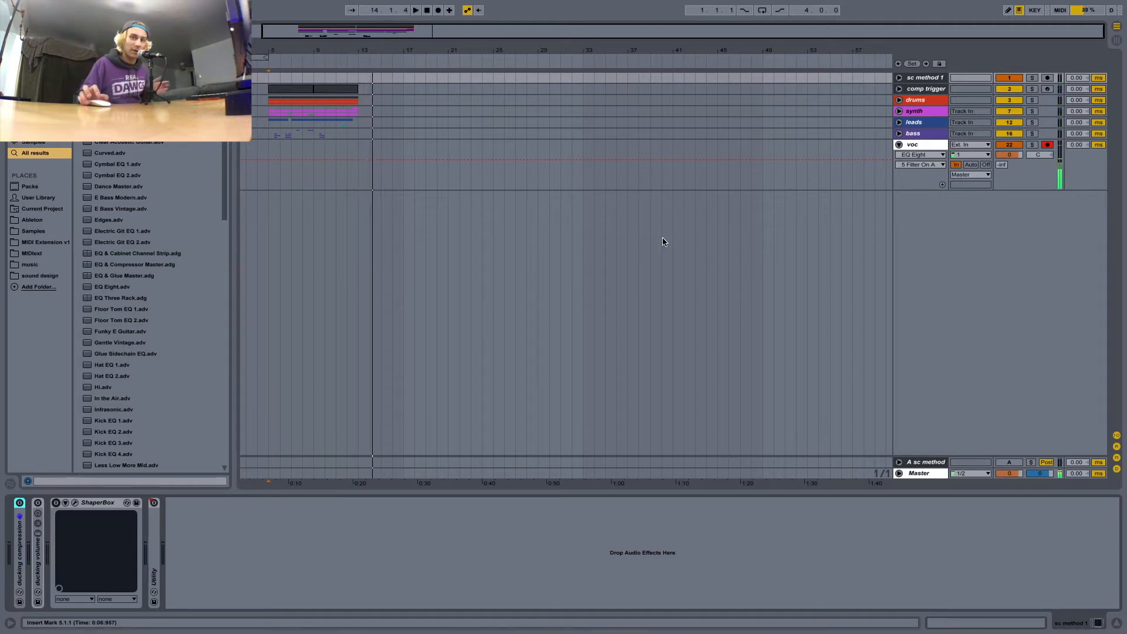
pyautogui.click(272, 136)
pyautogui.click(925, 81)
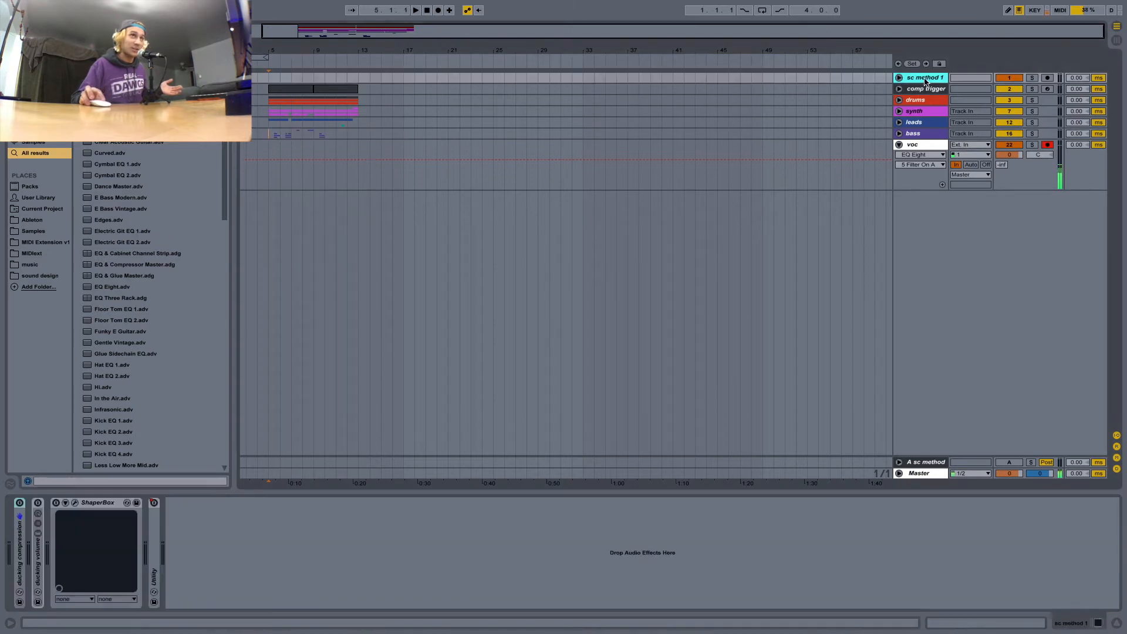
pyautogui.click(56, 502)
pyautogui.press('space')
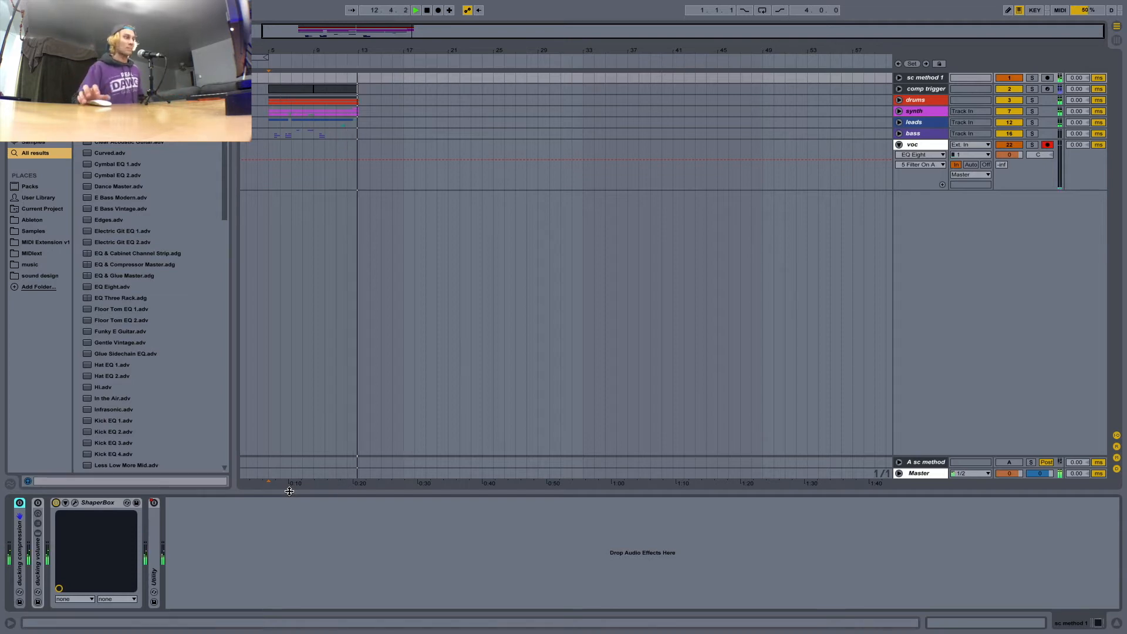
pyautogui.press('space')
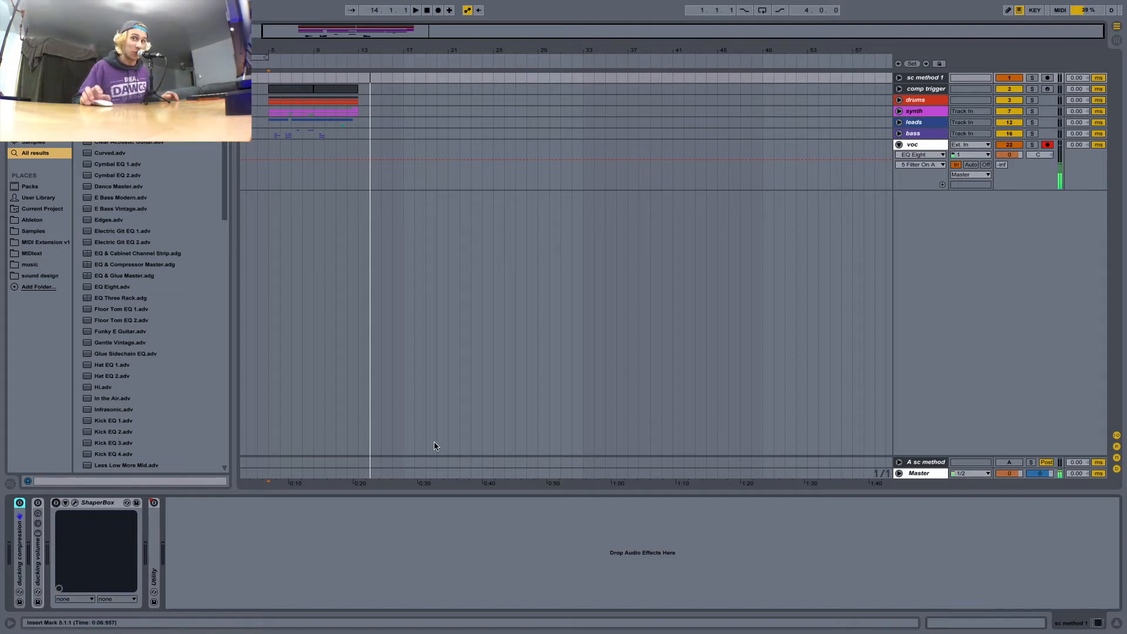
# Collapse the voc track and hide the return tracks.
pyautogui.click(268, 181)
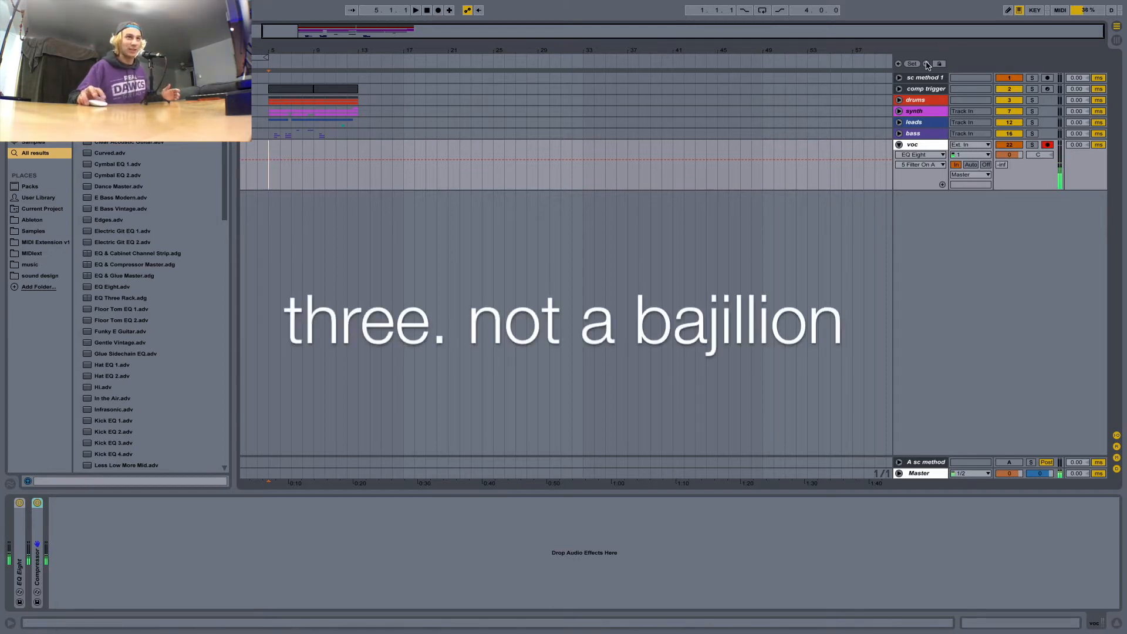
pyautogui.click(899, 146)
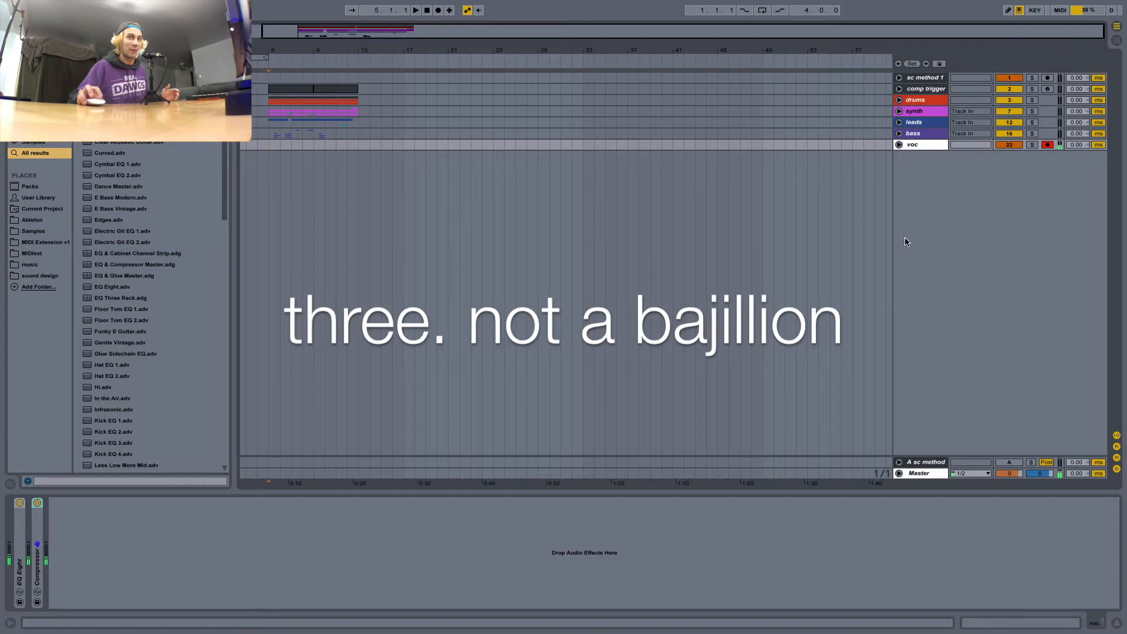
pyautogui.click(908, 145)
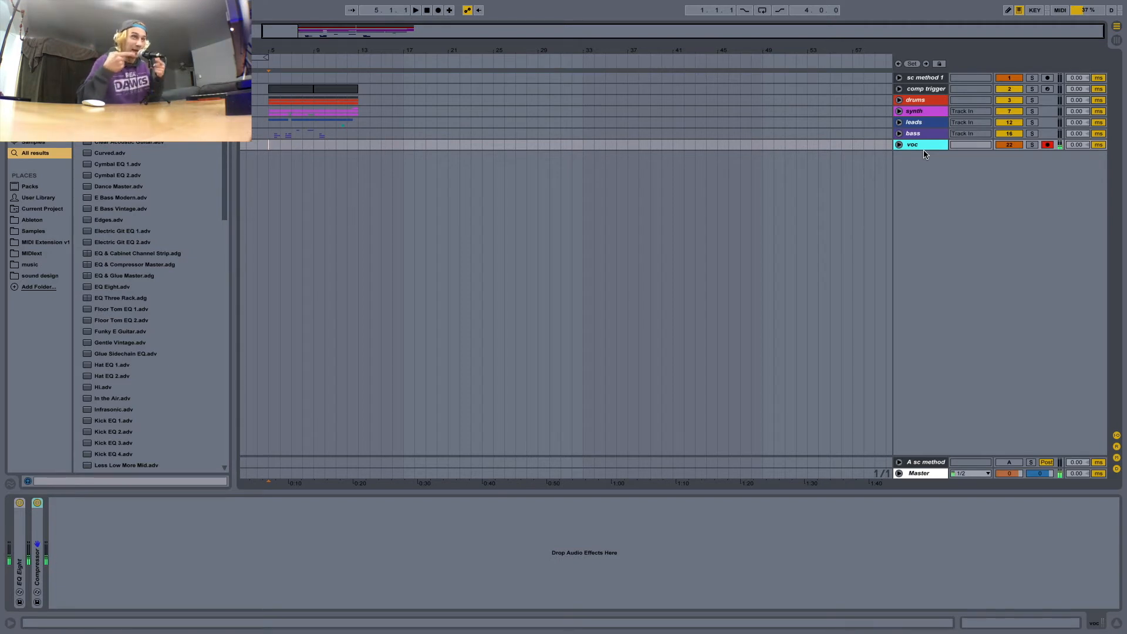
pyautogui.click(926, 462)
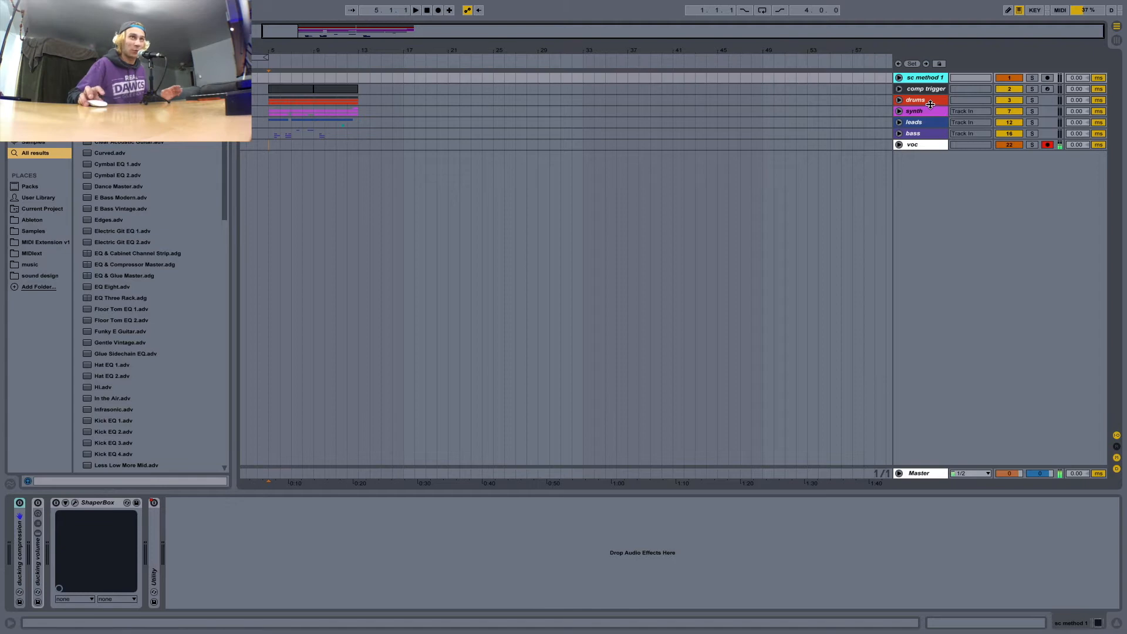
# Examine the drums, synth, leads and bass groups, including the tracks inside the drums group.
pyautogui.click(930, 104)
pyautogui.click(899, 100)
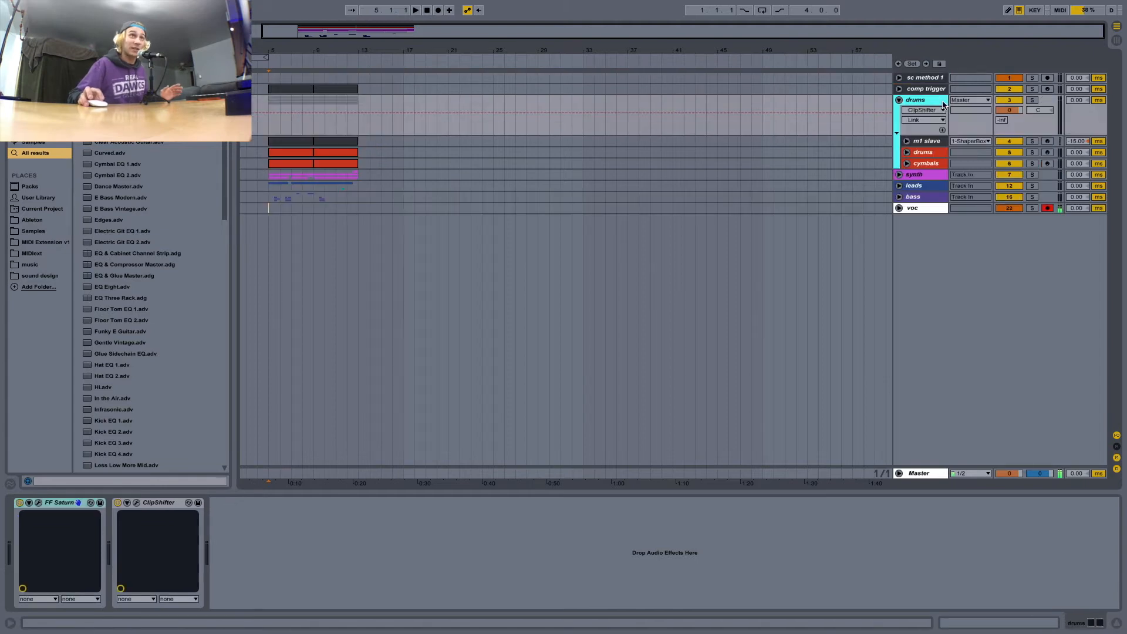
pyautogui.click(899, 100)
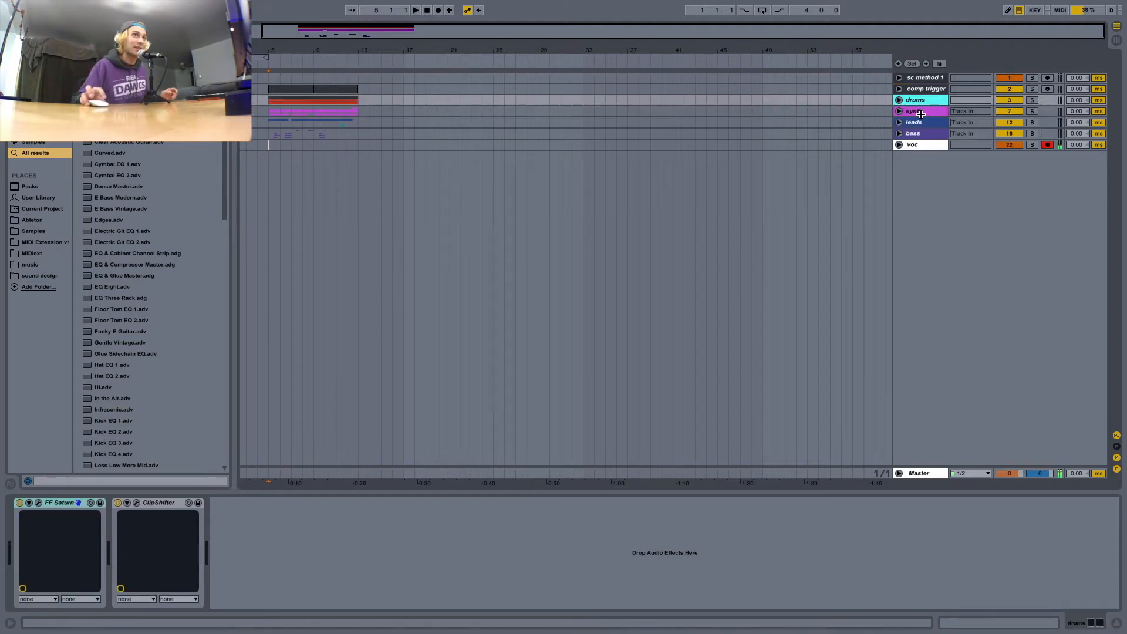
pyautogui.click(920, 113)
pyautogui.click(918, 123)
pyautogui.click(929, 134)
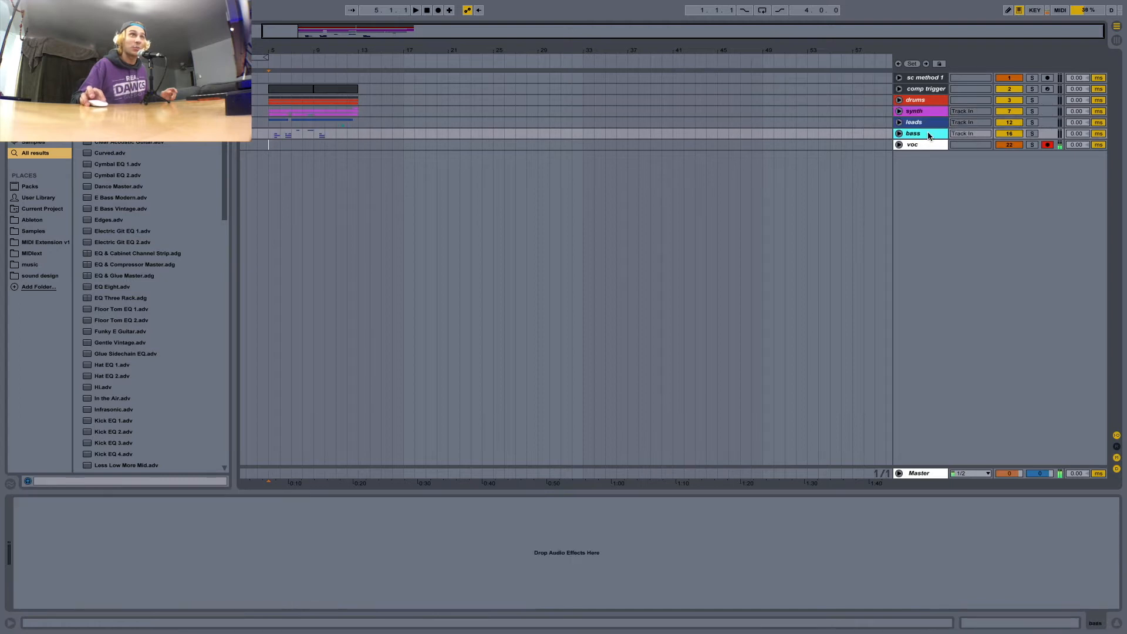
# Compare the device chains of the synth group and sc method 1, and inspect the synth group's output routing.
pyautogui.click(928, 113)
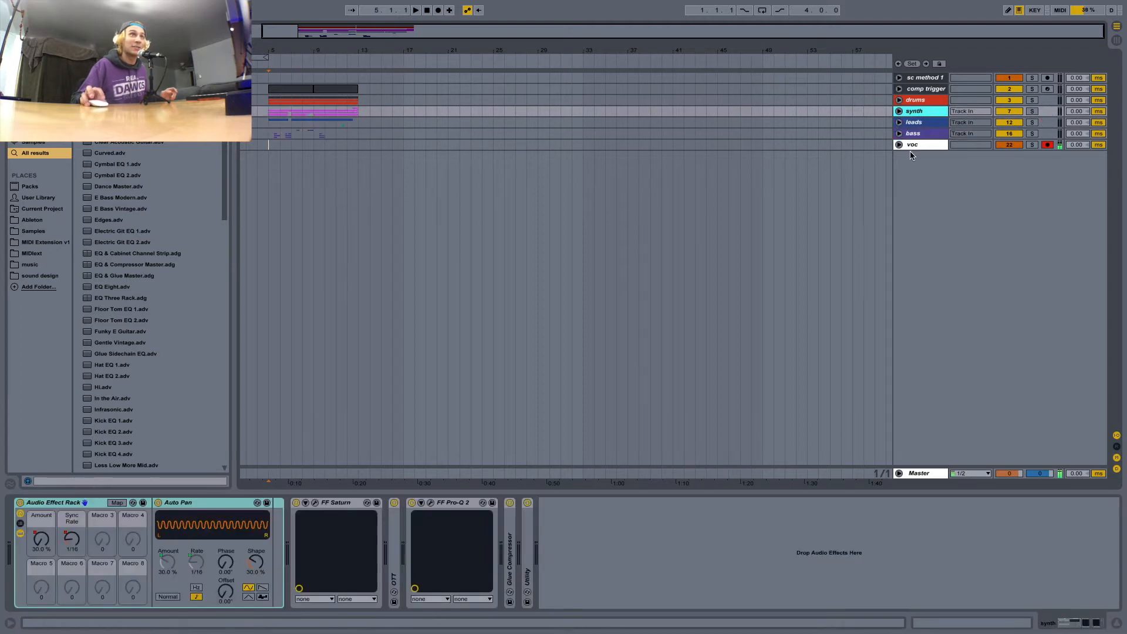
pyautogui.click(924, 78)
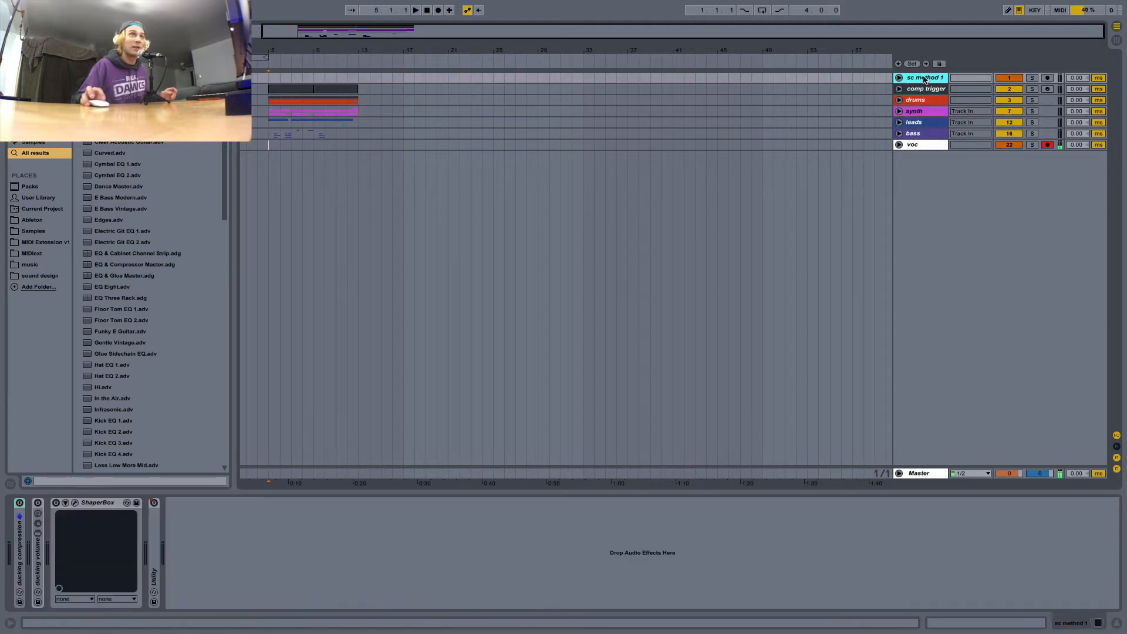
pyautogui.click(927, 112)
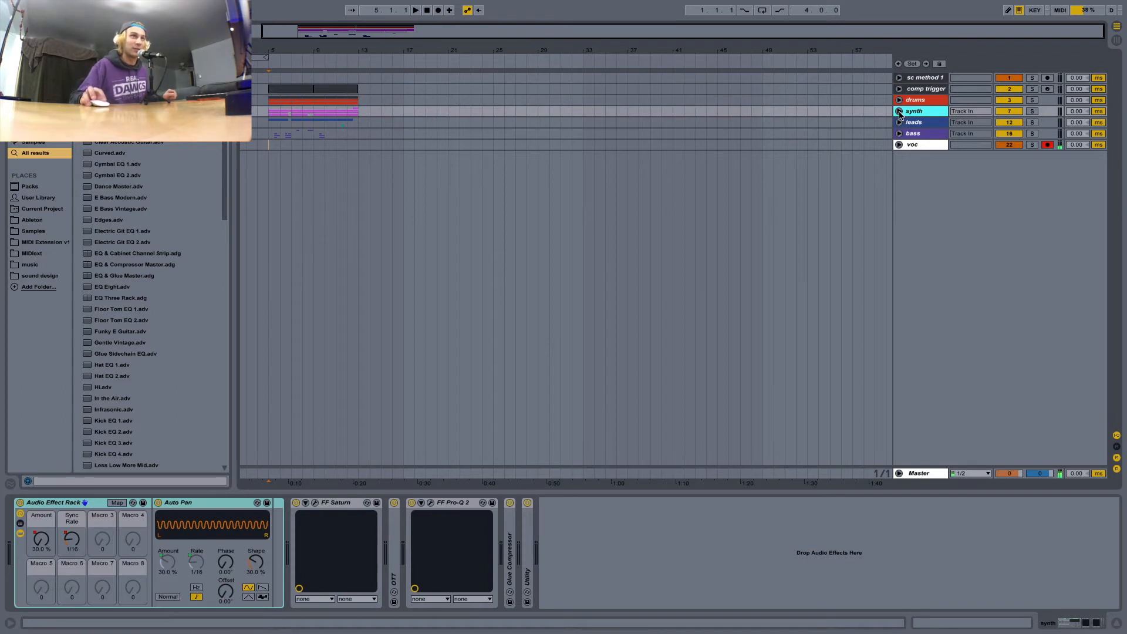
pyautogui.click(898, 112)
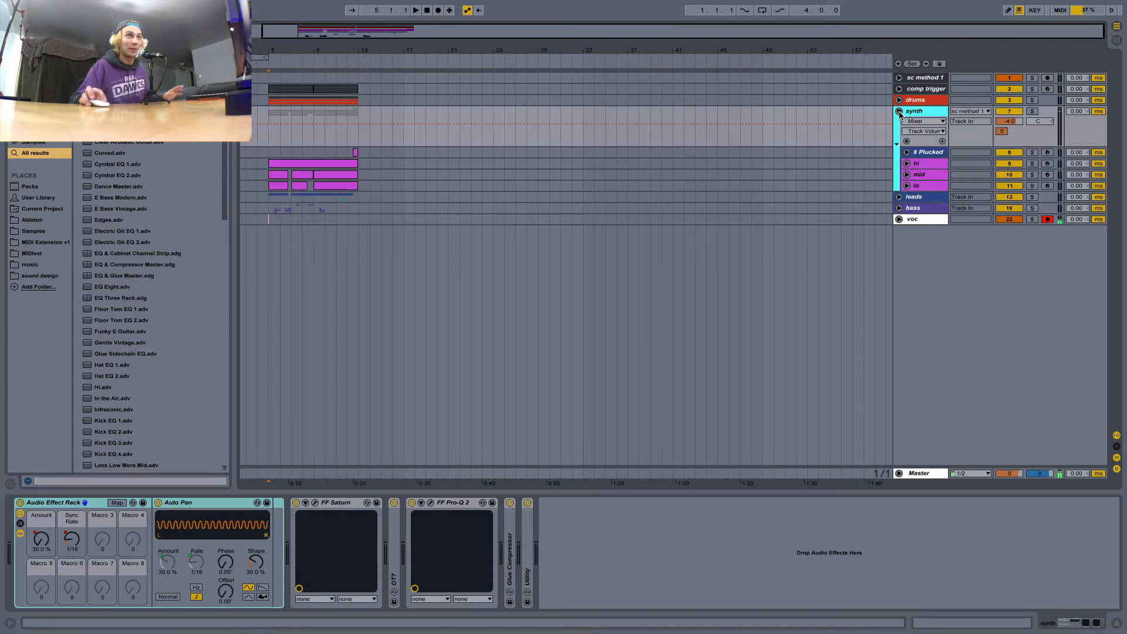
pyautogui.click(899, 111)
pyautogui.click(899, 111)
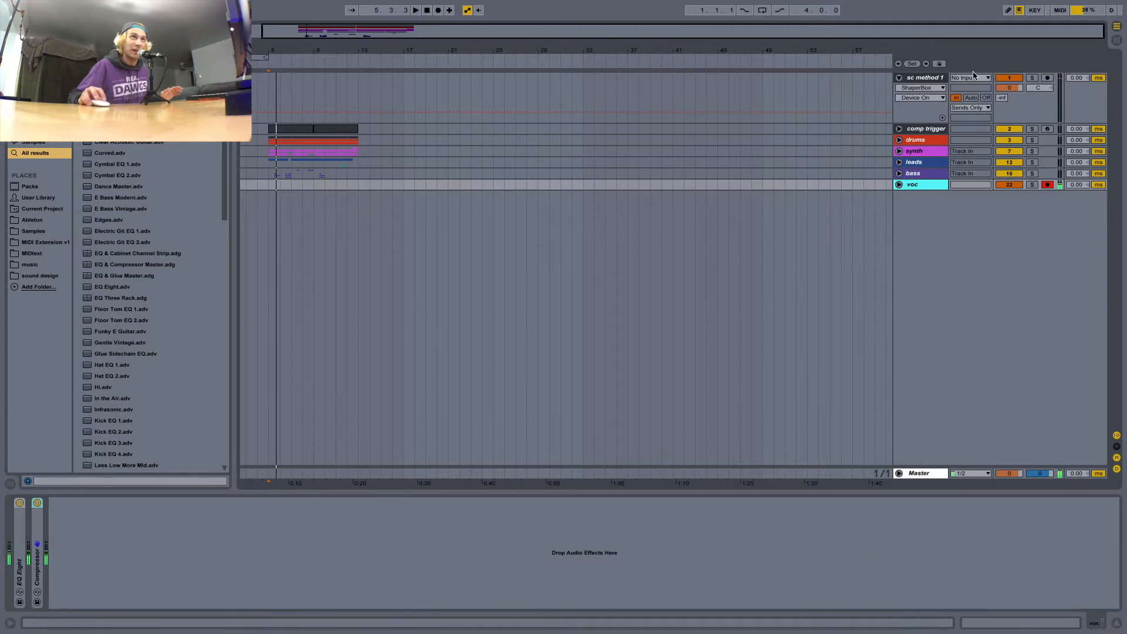
# Change the sc method 1 track's output routing from Sends Only to Master.
pyautogui.click(932, 79)
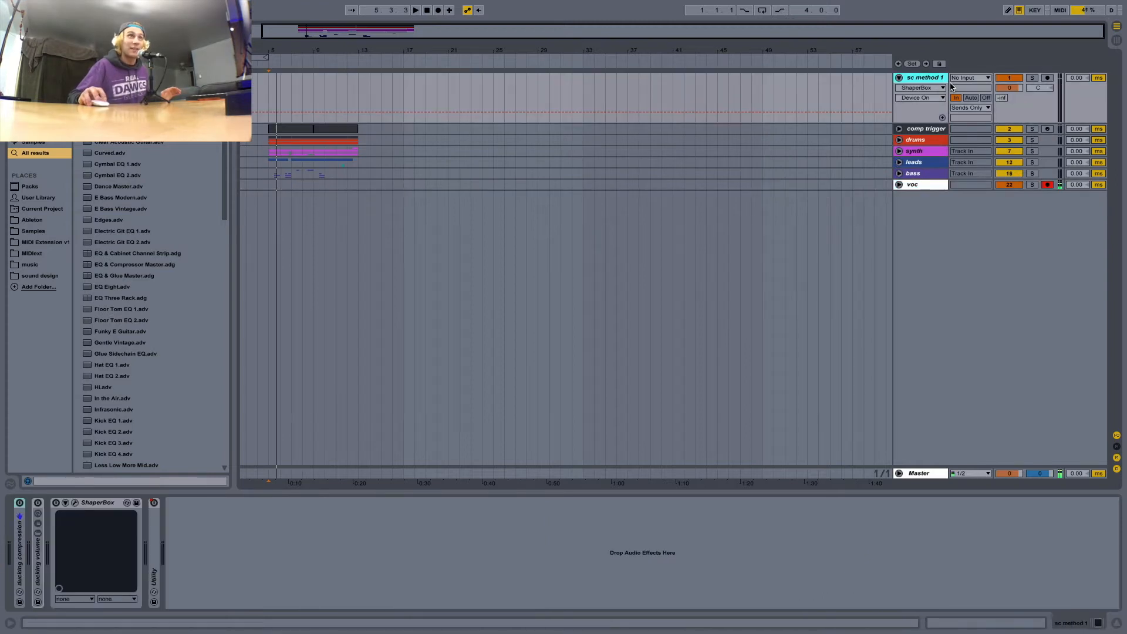
pyautogui.click(985, 108)
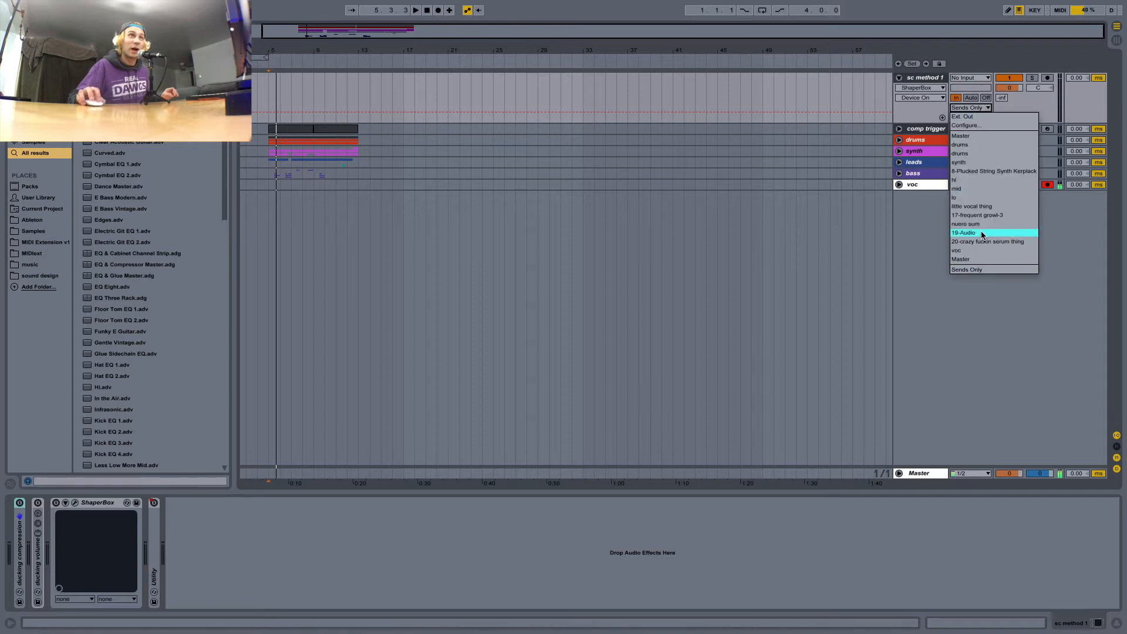
pyautogui.press('Return')
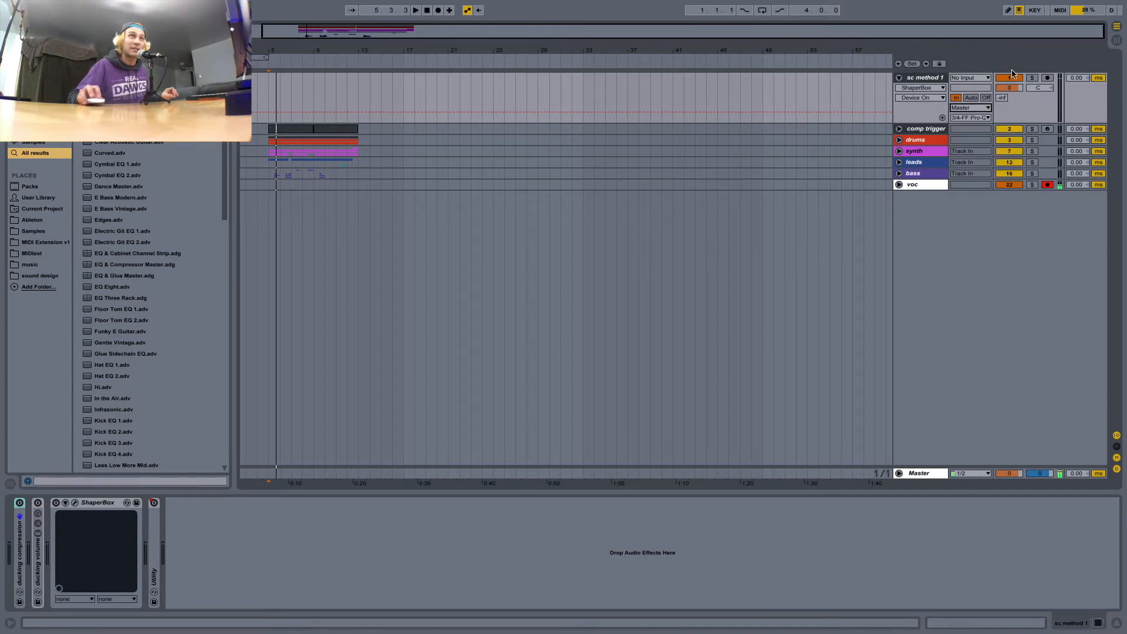
# Inspect the synth group's effects and return to the sc method 1 track's devices.
pyautogui.click(921, 116)
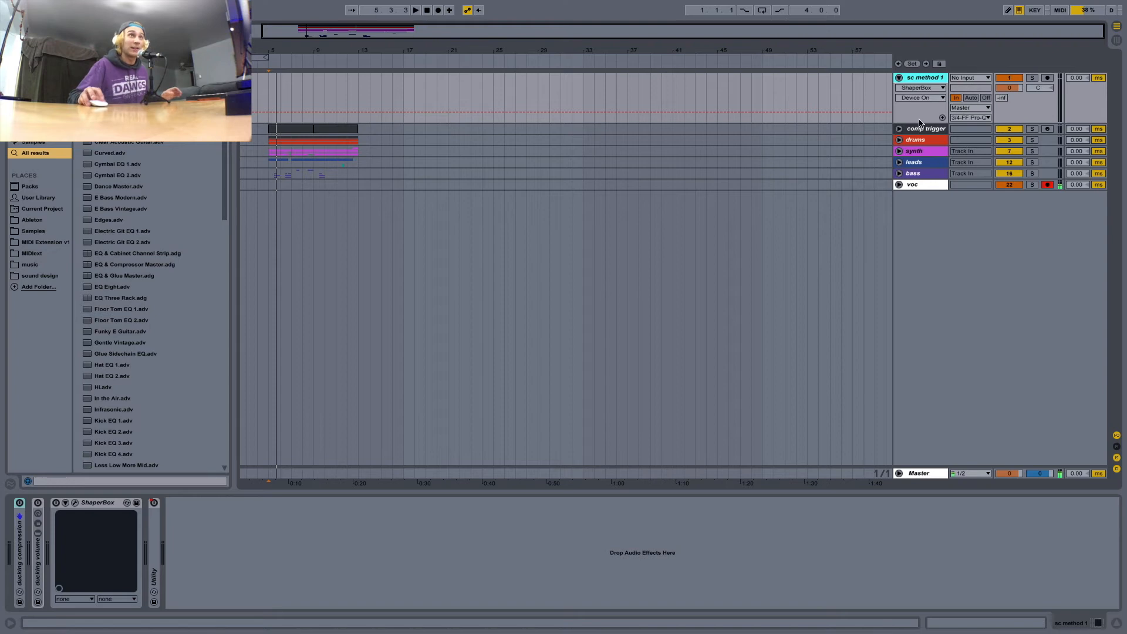
pyautogui.click(918, 151)
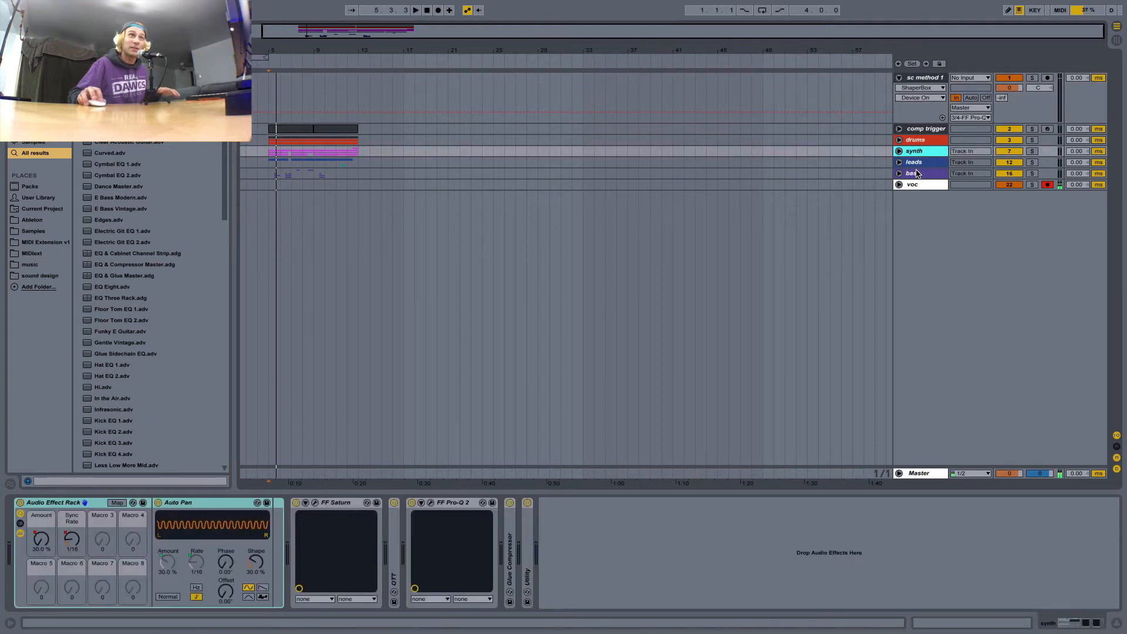
pyautogui.click(920, 78)
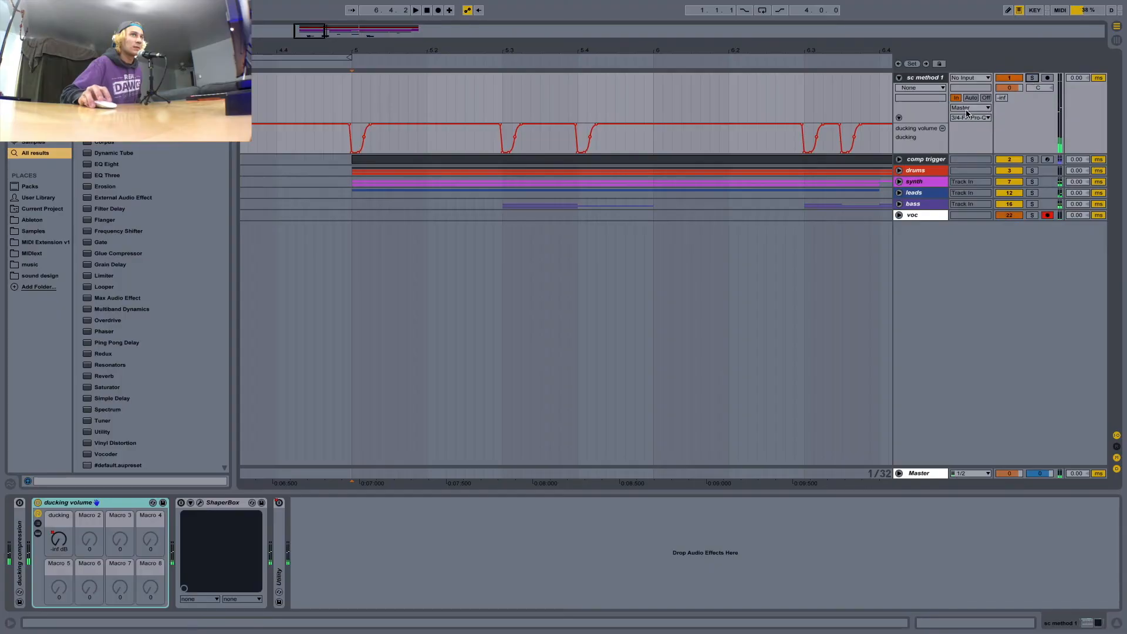
# Route the sc method 1 track's output to the first Master entry and briefly play the arrangement.
pyautogui.click(970, 108)
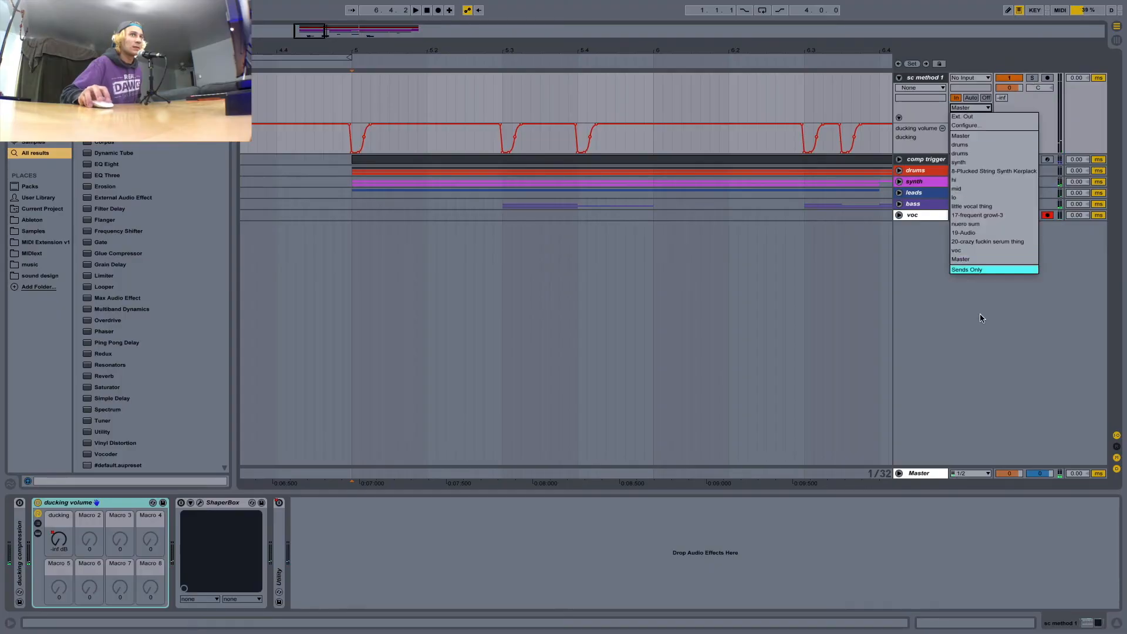
pyautogui.click(979, 136)
pyautogui.press('space')
pyautogui.press('space')
pyautogui.click(905, 81)
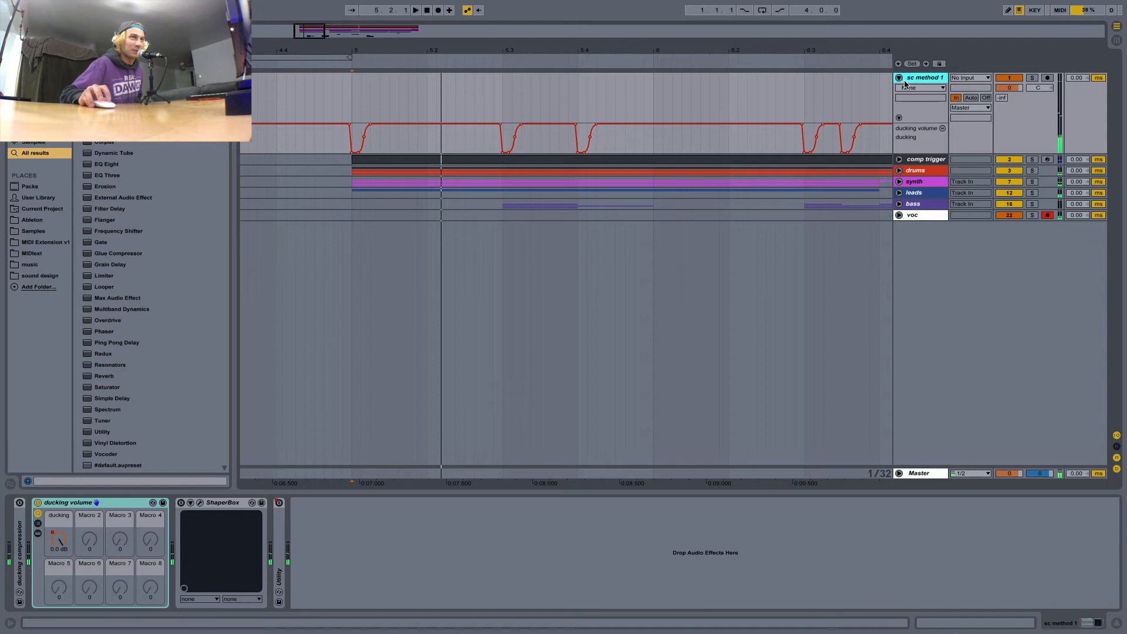
# Recheck the sc method 1 track's output options and place the insert marker at the start of bar 5.
pyautogui.click(977, 108)
pyautogui.click(977, 108)
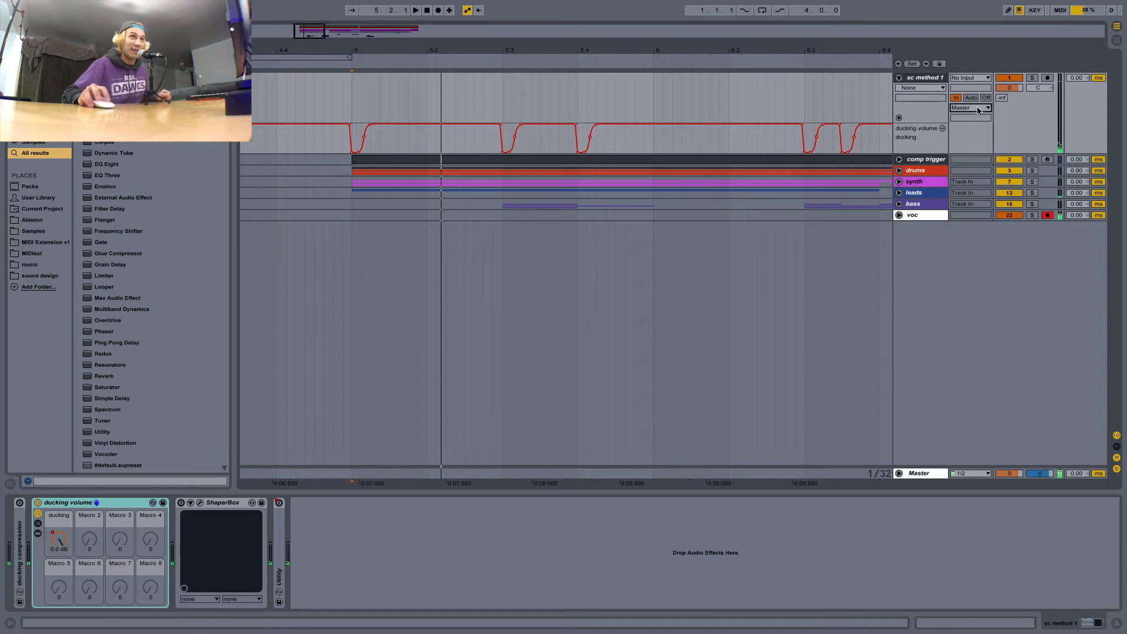
pyautogui.click(977, 108)
pyautogui.click(973, 108)
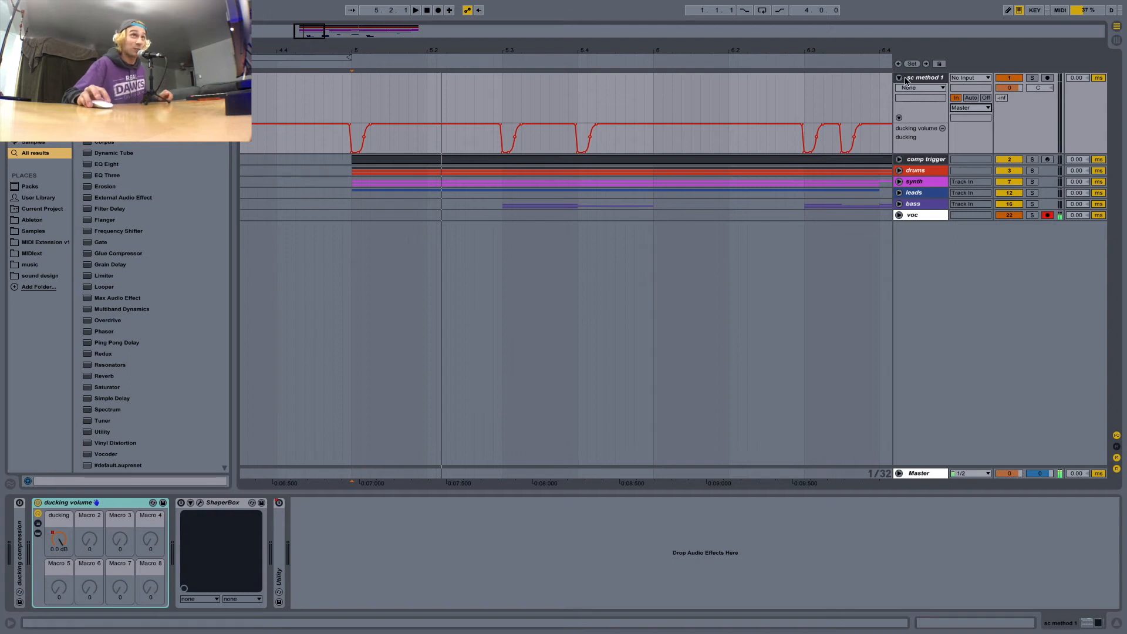
pyautogui.click(351, 108)
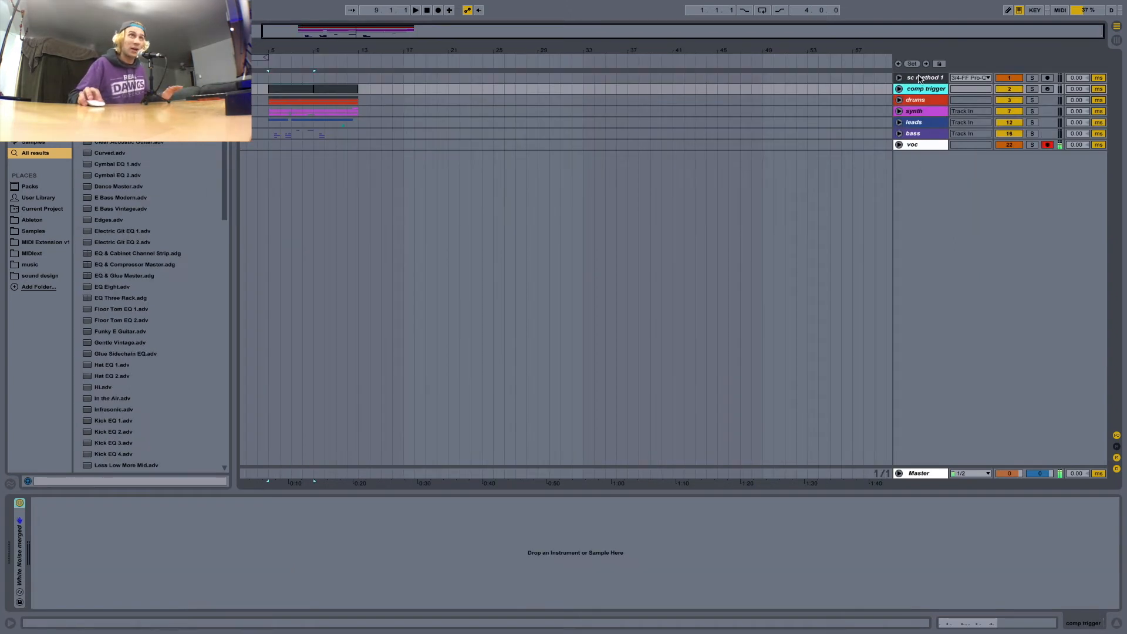
# Unfold the sc method 1 track and its ducking volume rack, and switch the rack on.
pyautogui.click(920, 78)
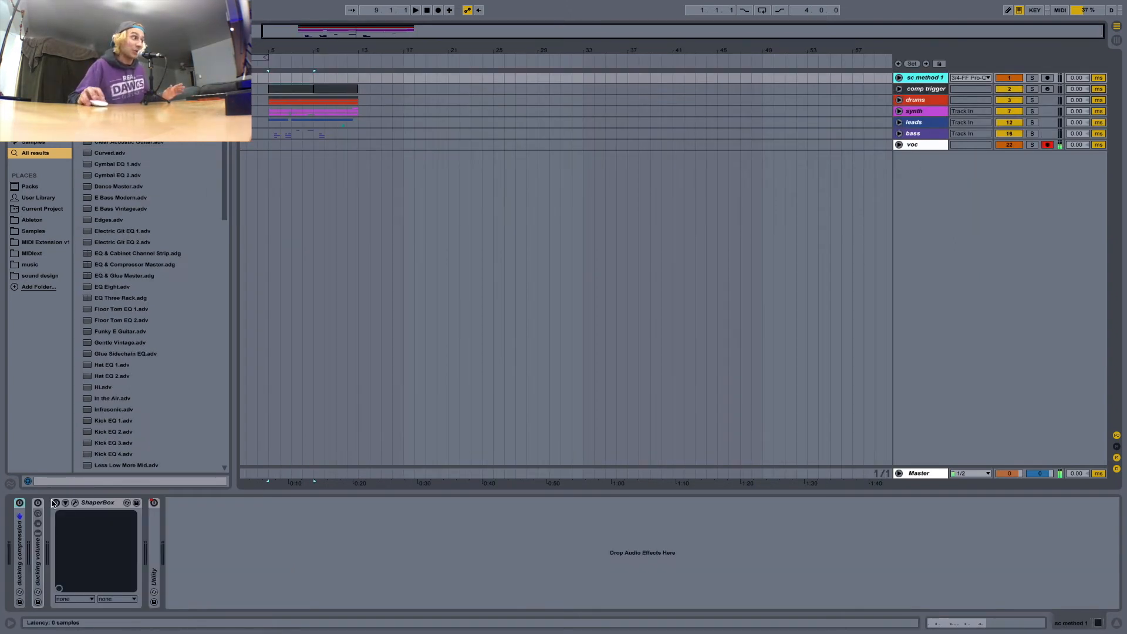
pyautogui.doubleClick(39, 573)
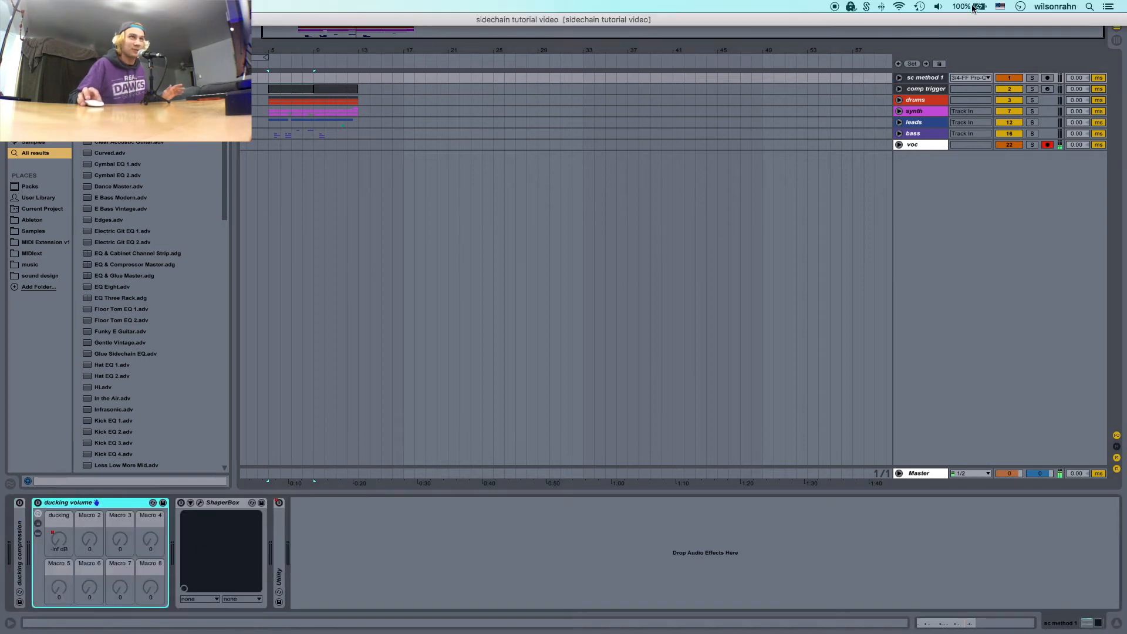
pyautogui.click(900, 78)
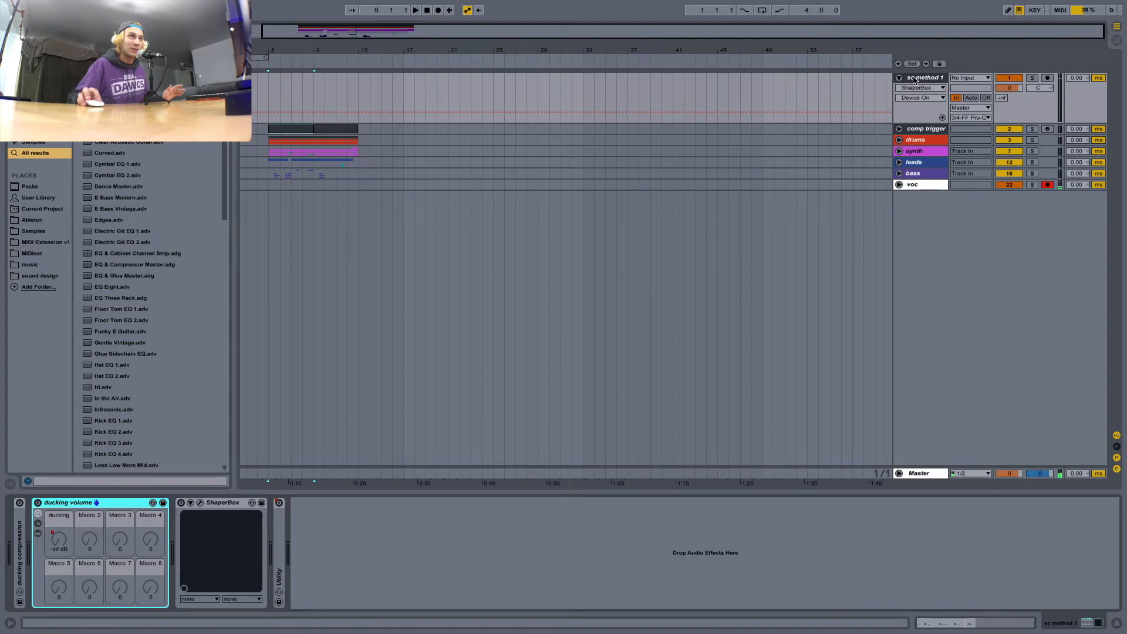
pyautogui.click(55, 504)
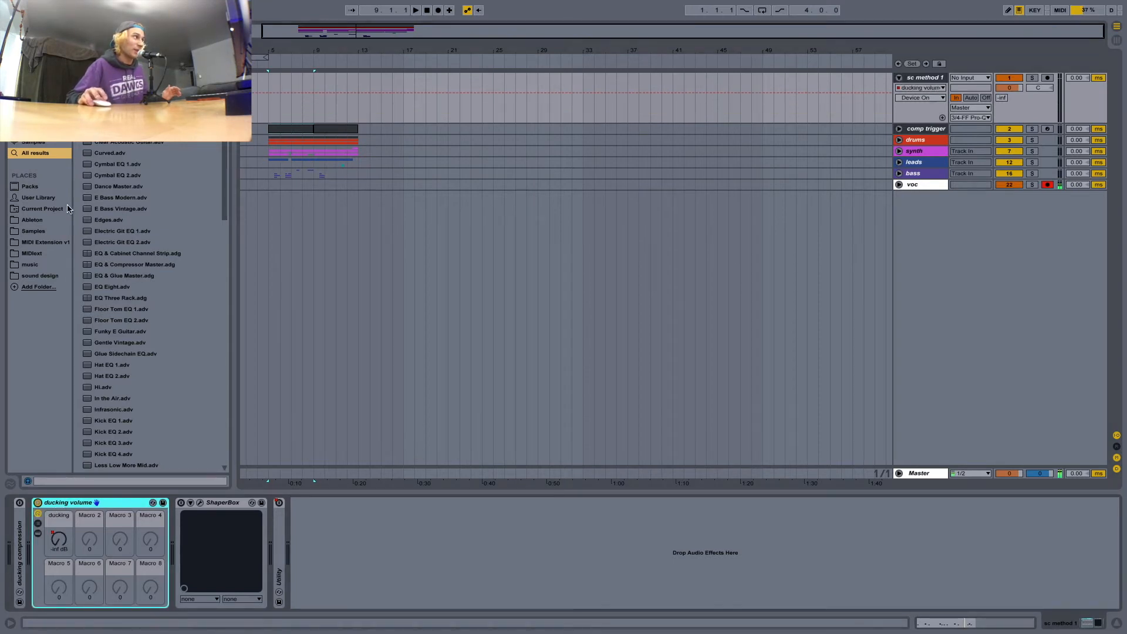
# Search the browser for "audio", add an Audio Effect Rack after Utility on sc method 1 and show its chain list.
pyautogui.click(105, 27)
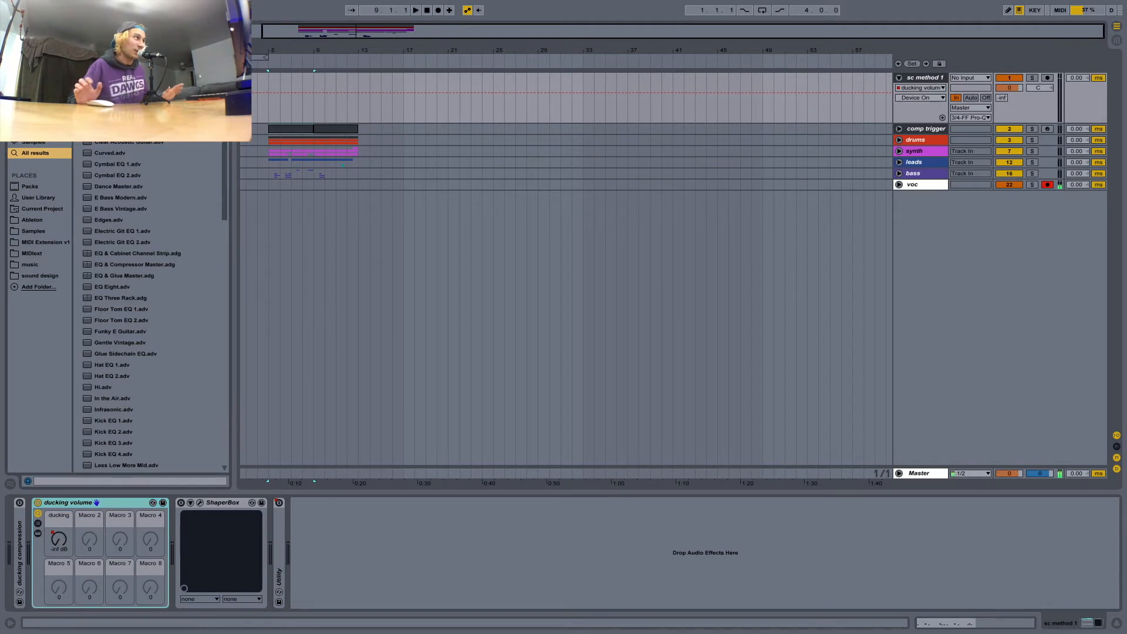
pyautogui.write('audio')
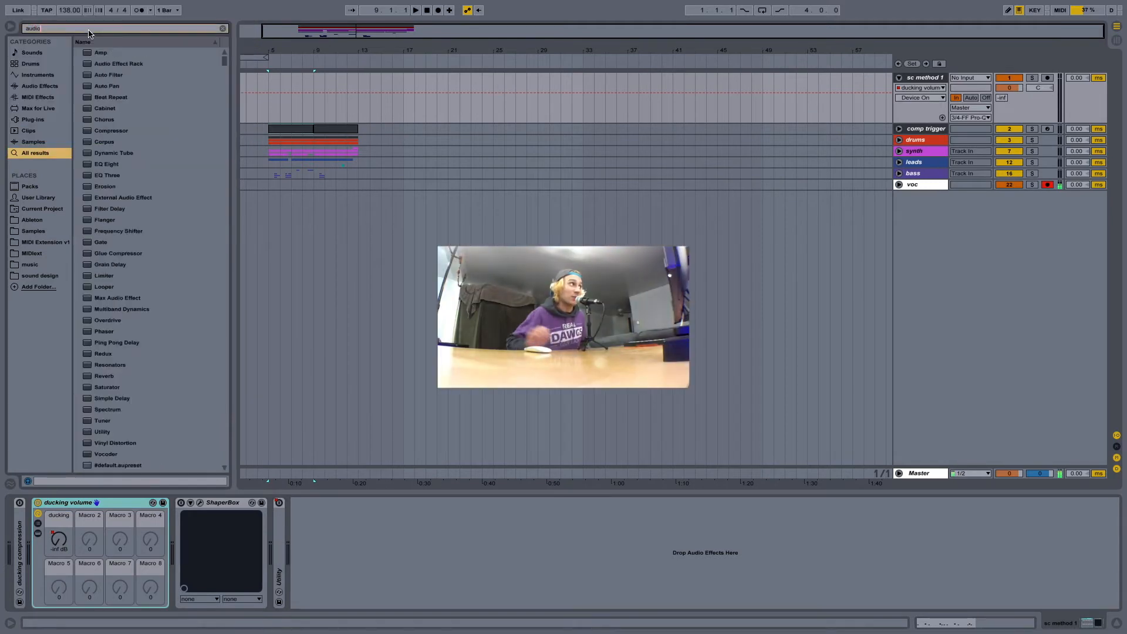
pyautogui.moveTo(141, 63); pyautogui.dragTo(298, 525)
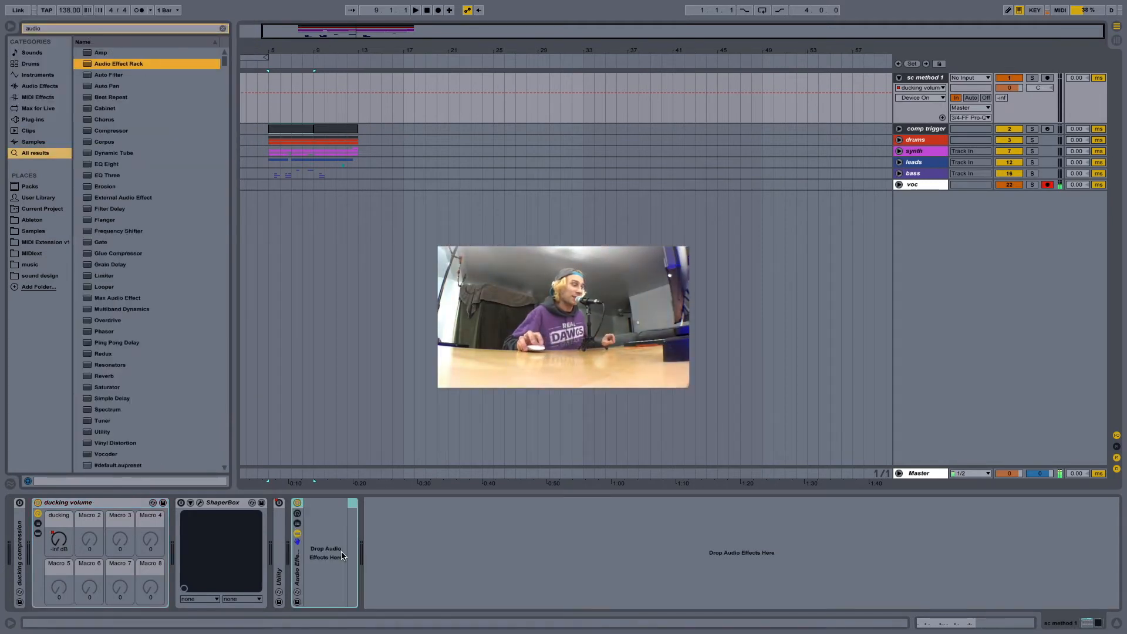
pyautogui.click(297, 524)
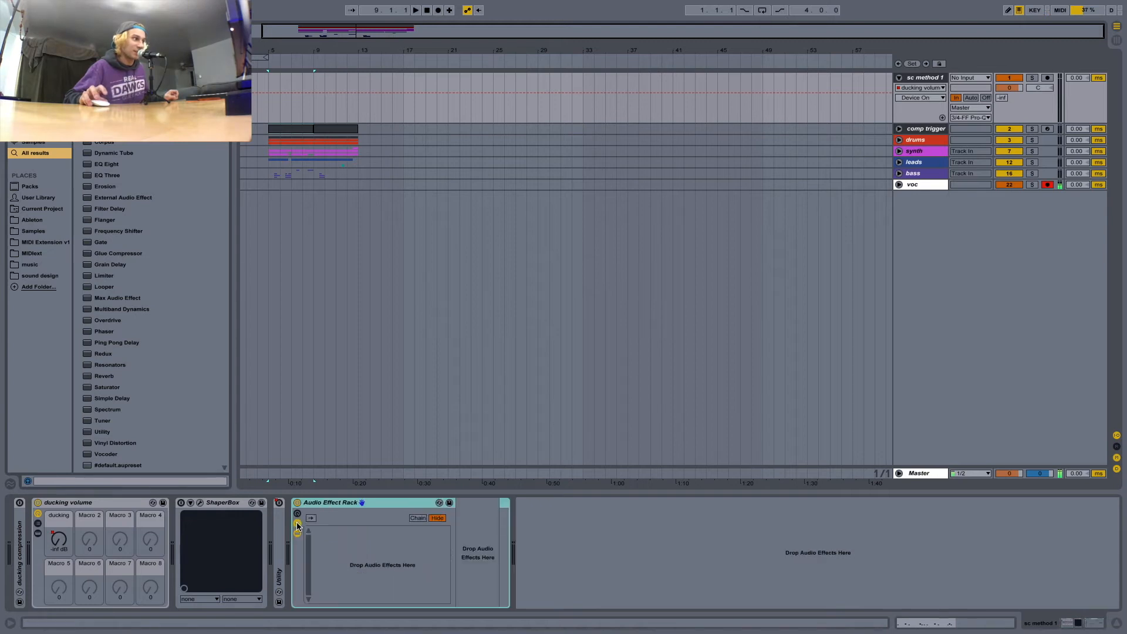
# Create a chain in the new Audio Effect Rack and map its chain volume to Macro 1.
pyautogui.rightClick(370, 550)
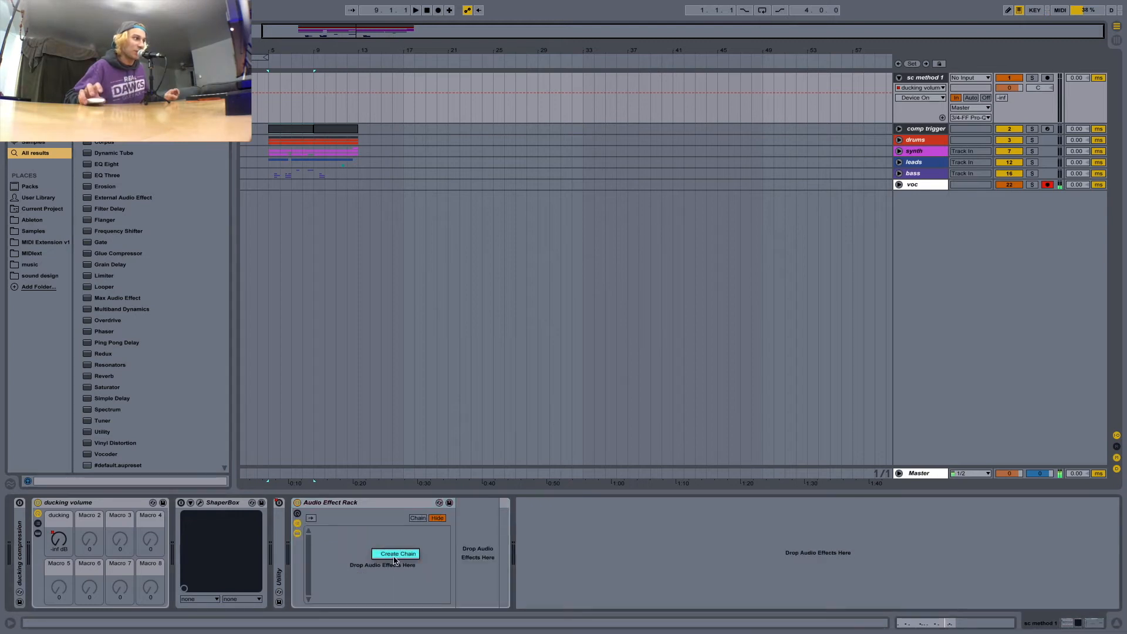
pyautogui.click(379, 553)
pyautogui.rightClick(376, 533)
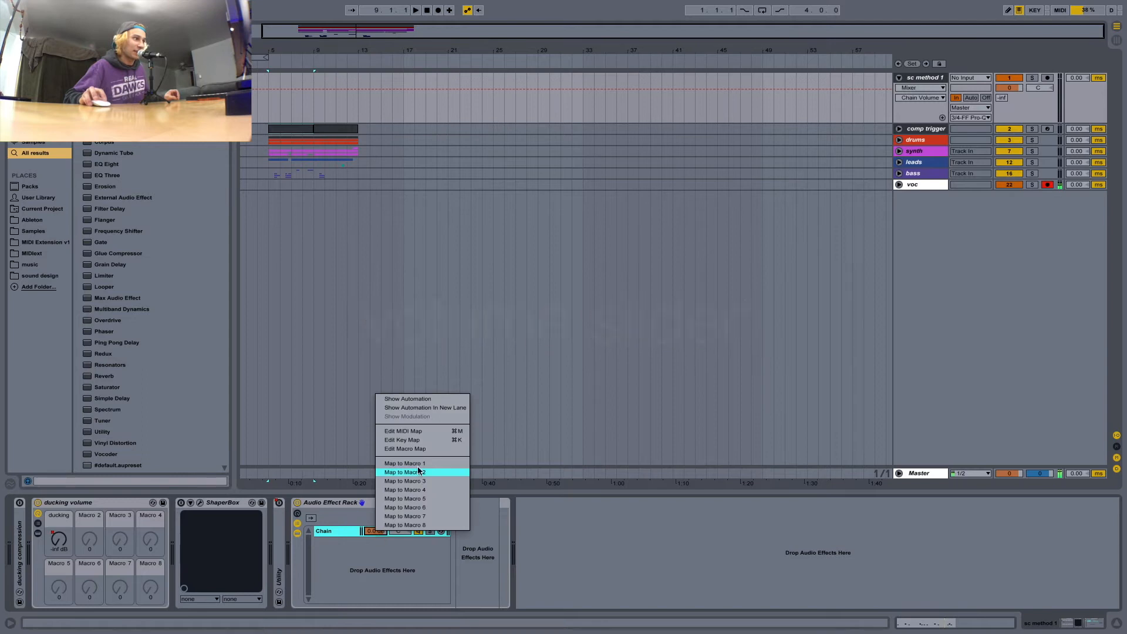
pyautogui.click(391, 469)
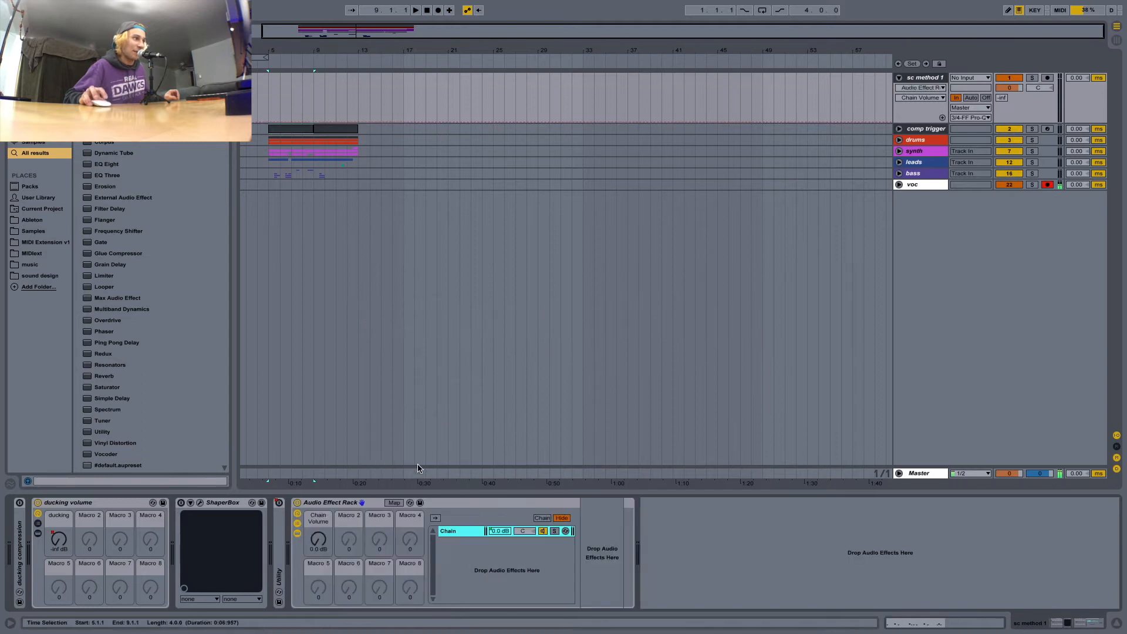
# Set the minimum of the Chain Volume macro mapping to -inf dB and leave mapping mode.
pyautogui.click(394, 502)
pyautogui.press('Return')
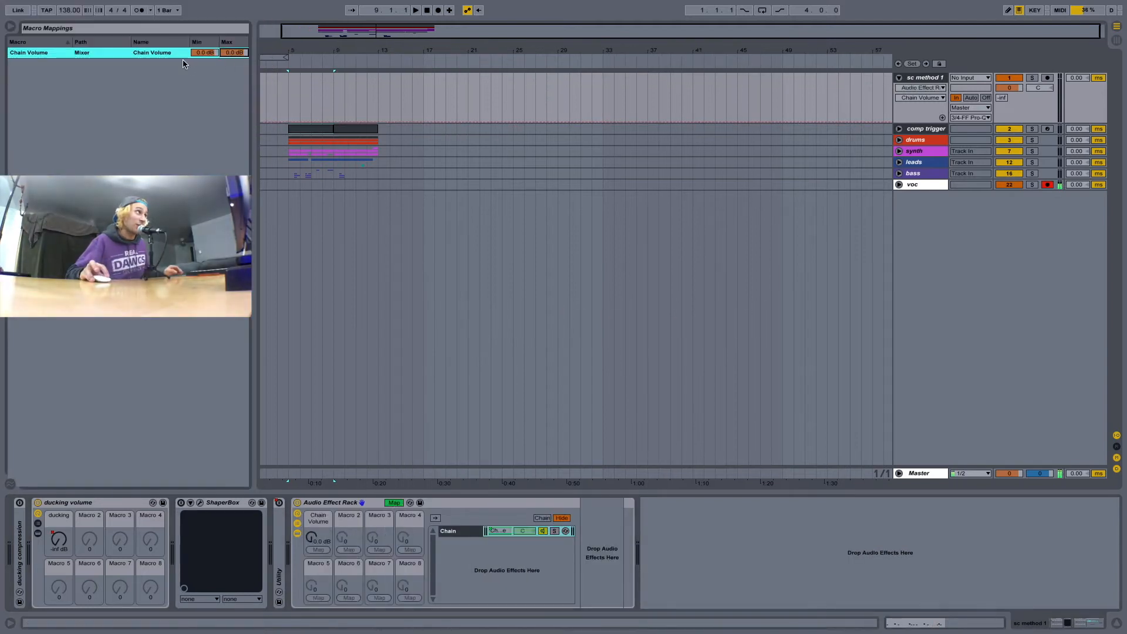
pyautogui.moveTo(196, 54); pyautogui.dragTo(196, 118)
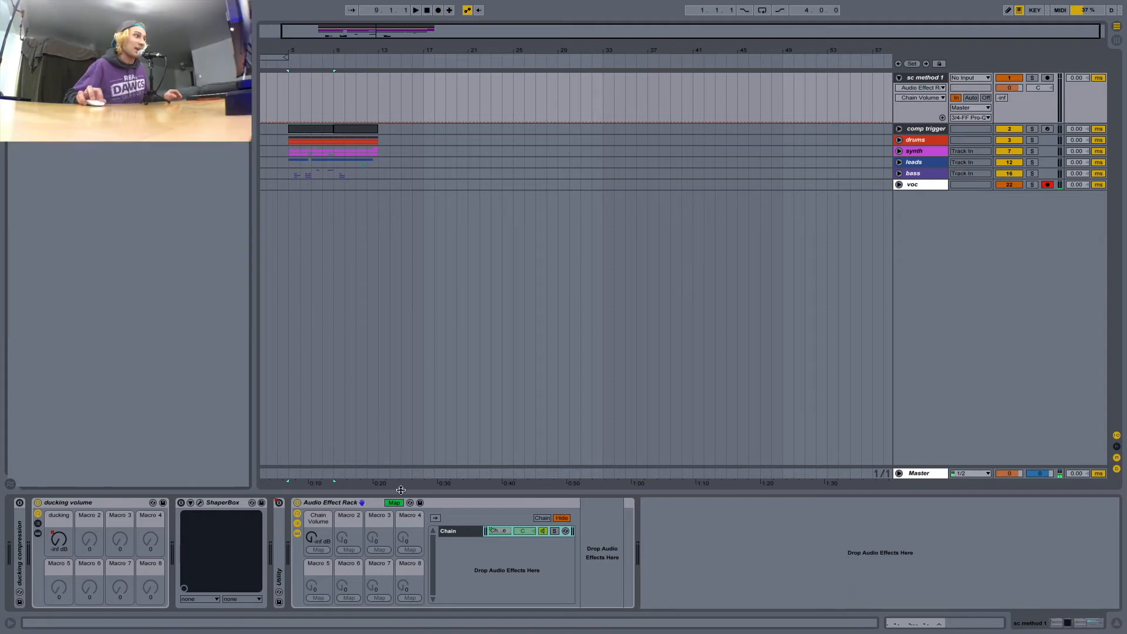
pyautogui.click(394, 502)
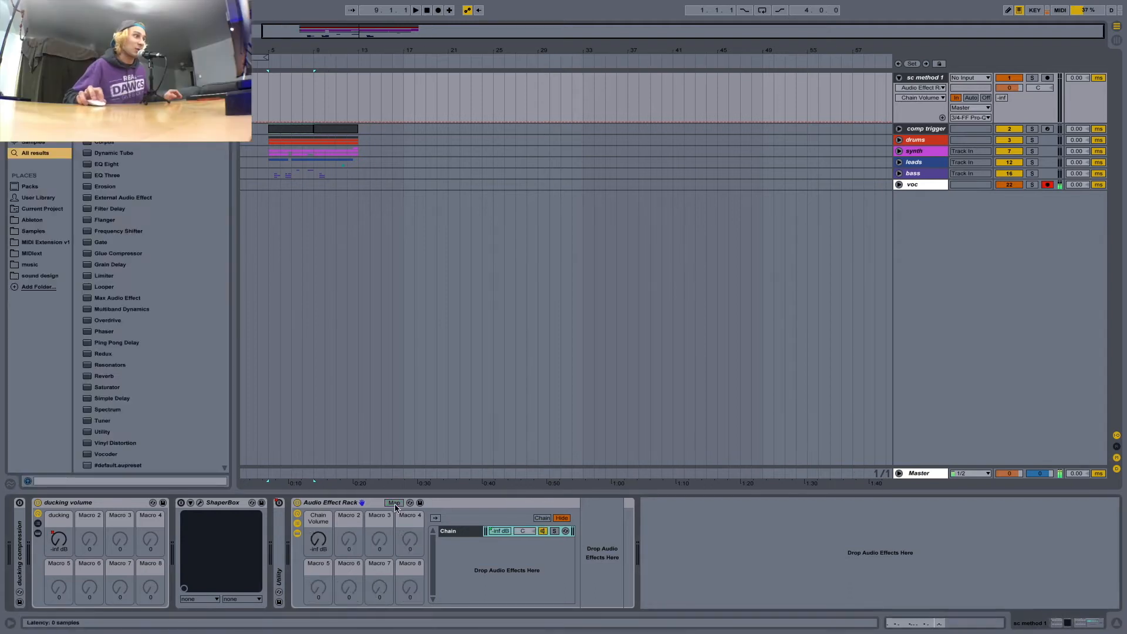
# Delete the Audio Effect Rack placed after Utility, keeping the ducking volume rack on sc method 1.
pyautogui.click(100, 503)
pyautogui.click(420, 503)
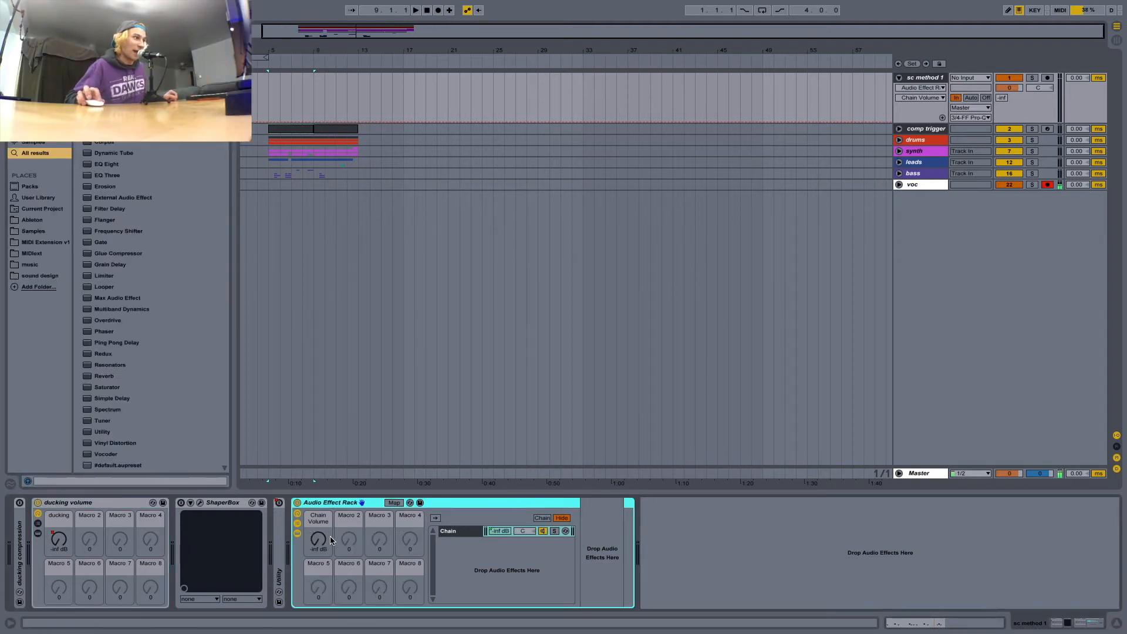
pyautogui.press('Delete')
# Show the ducking volume rack's ducking automation in its own lane on sc method 1 and examine the dips from bar 5.
pyautogui.click(261, 146)
pyautogui.click(269, 141)
pyautogui.press('+')
pyautogui.press('+')
pyautogui.press('+')
pyautogui.press('+')
pyautogui.press('+')
pyautogui.click(942, 118)
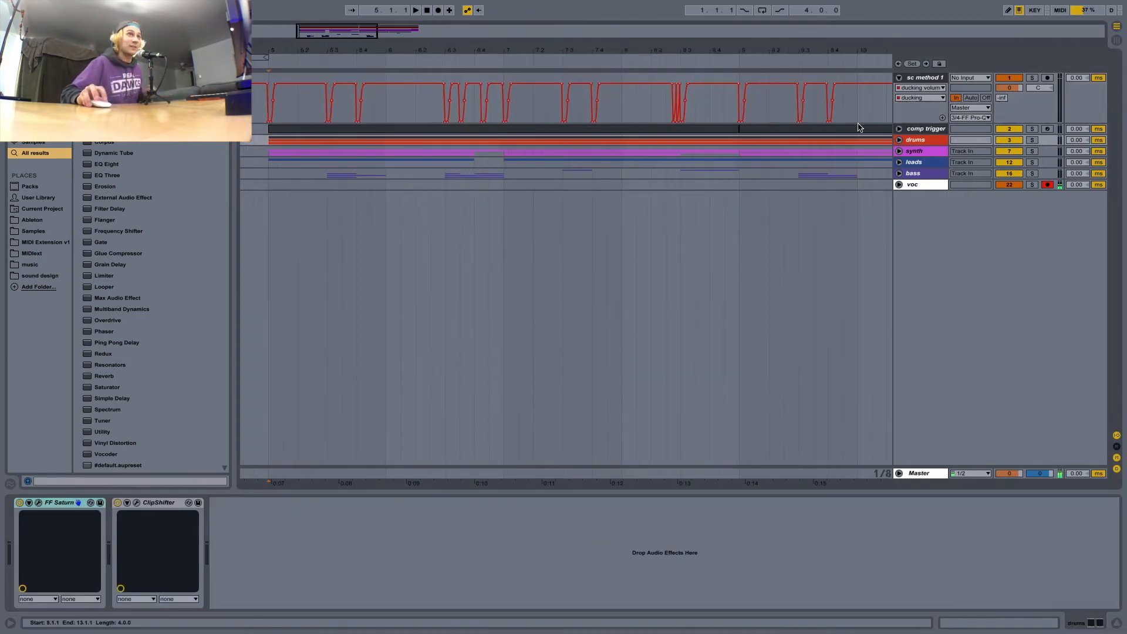
pyautogui.click(295, 134)
pyautogui.press('+')
pyautogui.press('+')
pyautogui.hscroll(-2, 278, 137)
pyautogui.hscroll(-3, 288, 142)
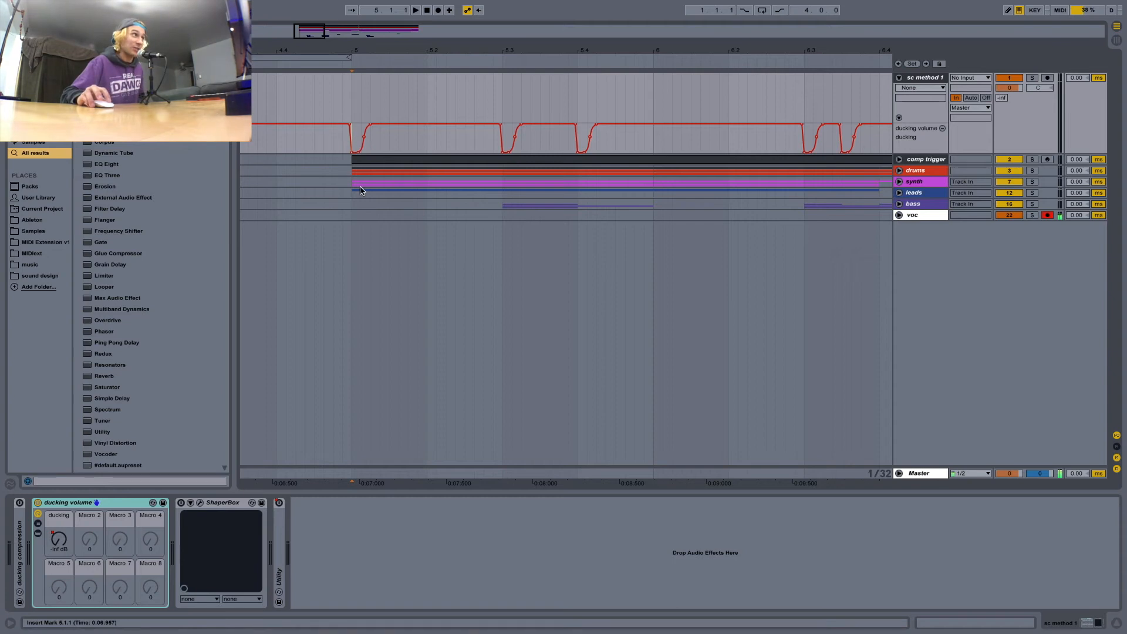
# Solo the sc method 1 track and briefly play the arrangement from bar 5.
pyautogui.click(1034, 81)
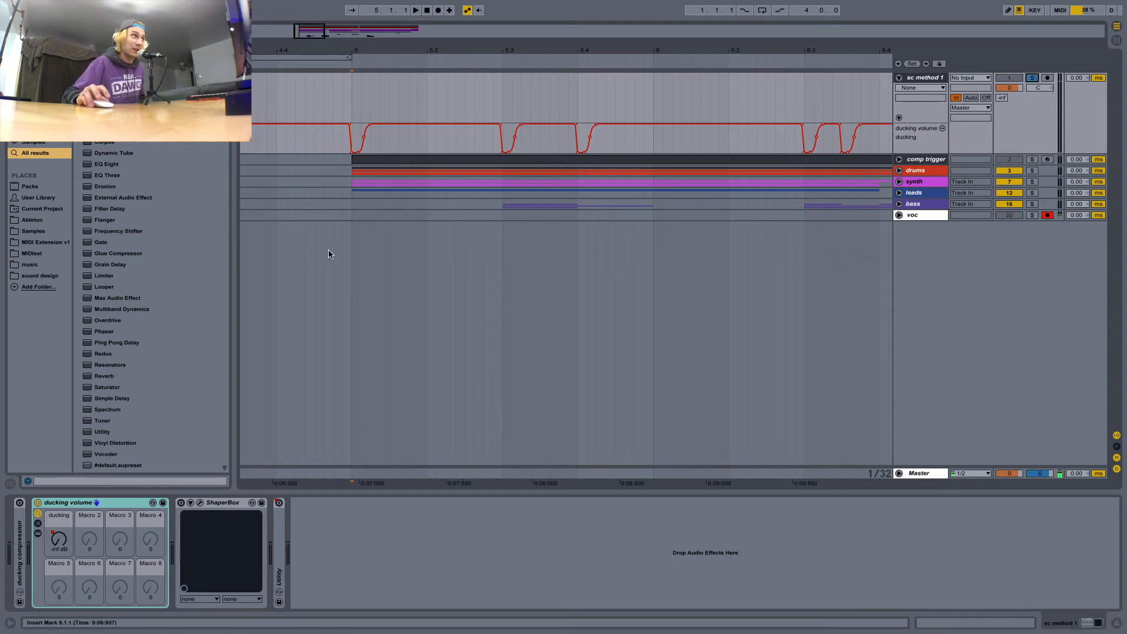
pyautogui.press('space')
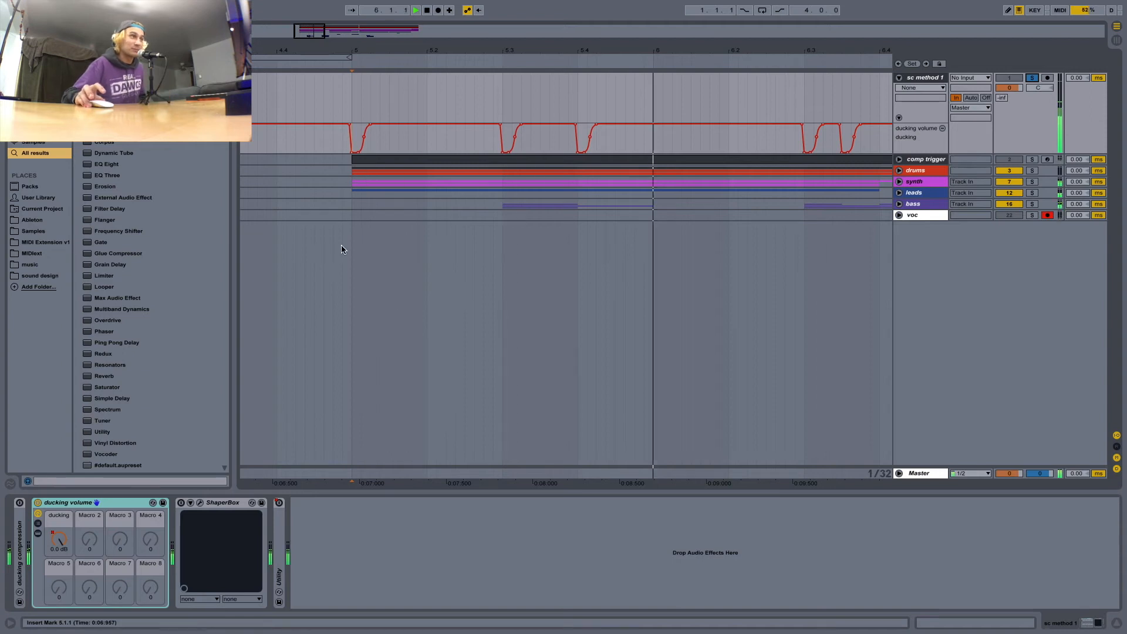
pyautogui.press('space')
# Fold the sc method 1 track and place the insert marker at the start of bar 5 on comp trigger.
pyautogui.click(371, 174)
pyautogui.press('-')
pyautogui.press('-')
pyautogui.press('-')
pyautogui.press('-')
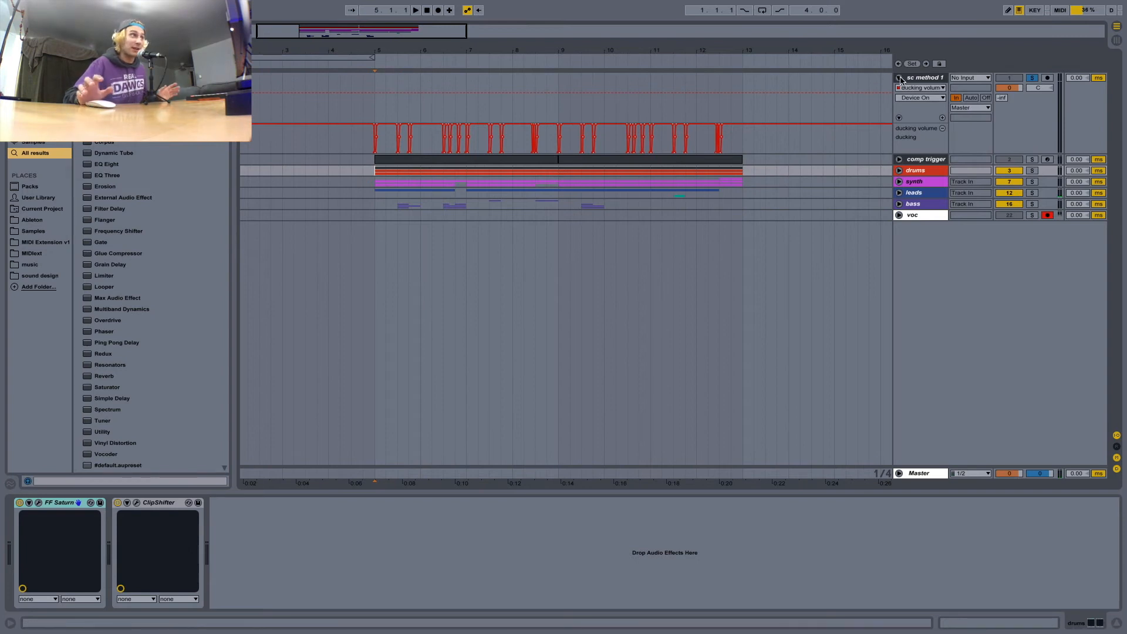
pyautogui.click(900, 80)
pyautogui.click(373, 111)
pyautogui.click(373, 88)
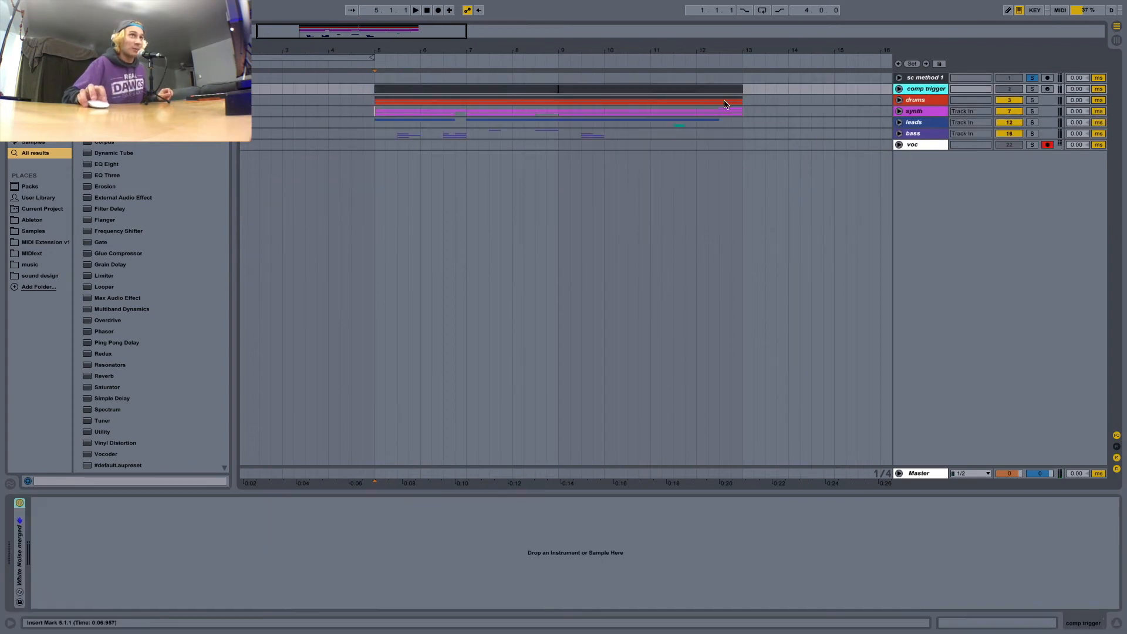
# Unfold the ducking compression device on sc method 1 and fold the ducking volume rack.
pyautogui.click(910, 82)
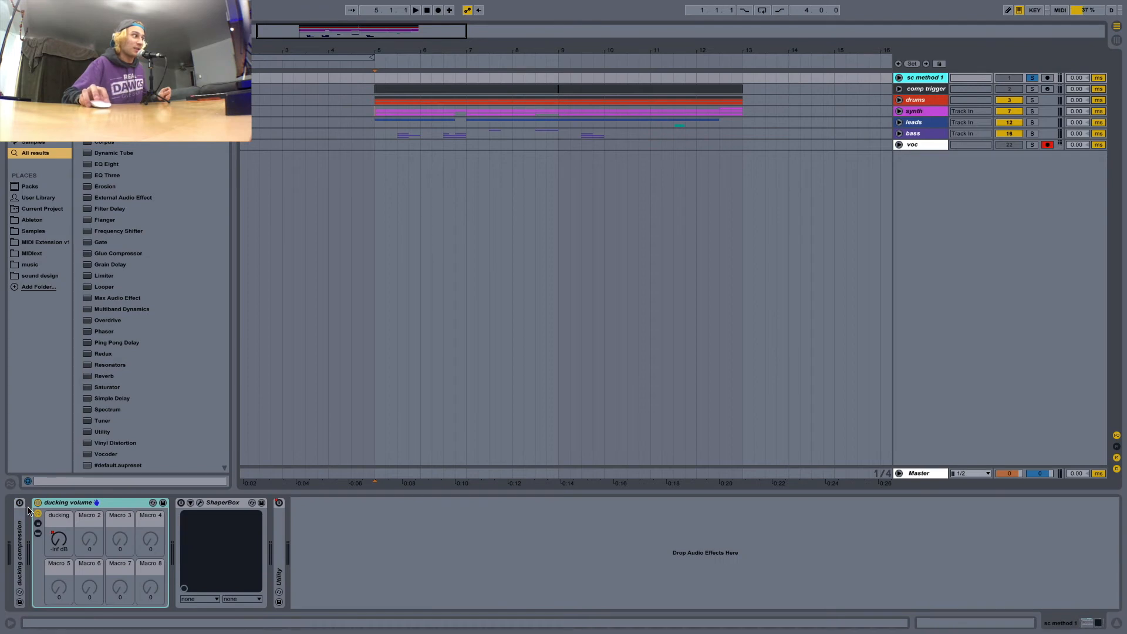
pyautogui.doubleClick(18, 525)
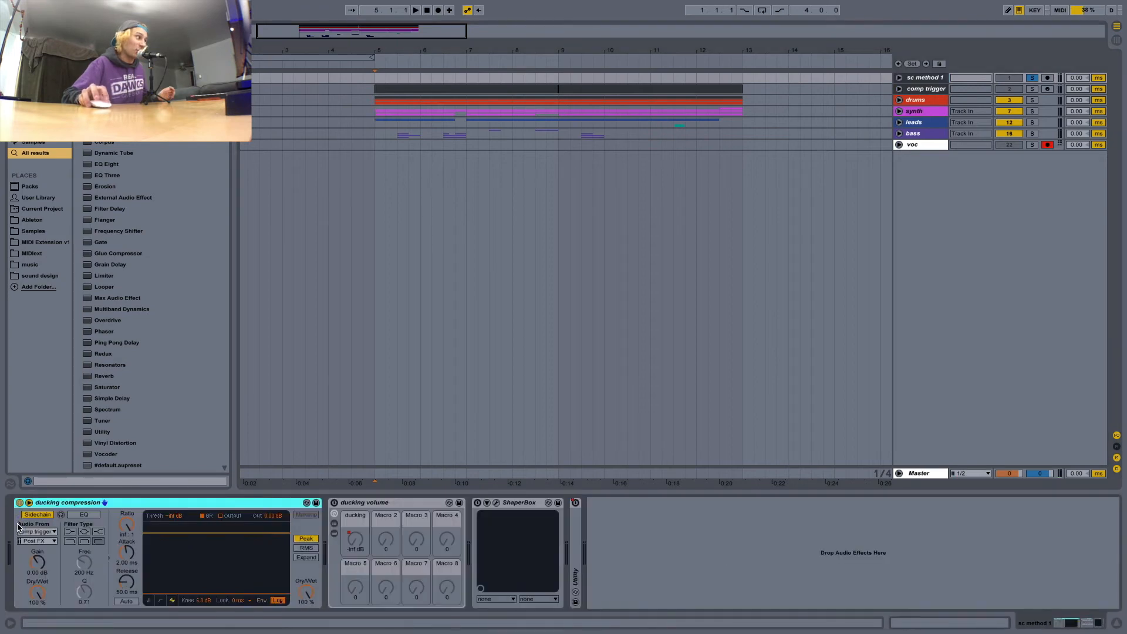
pyautogui.doubleClick(399, 505)
pyautogui.click(404, 506)
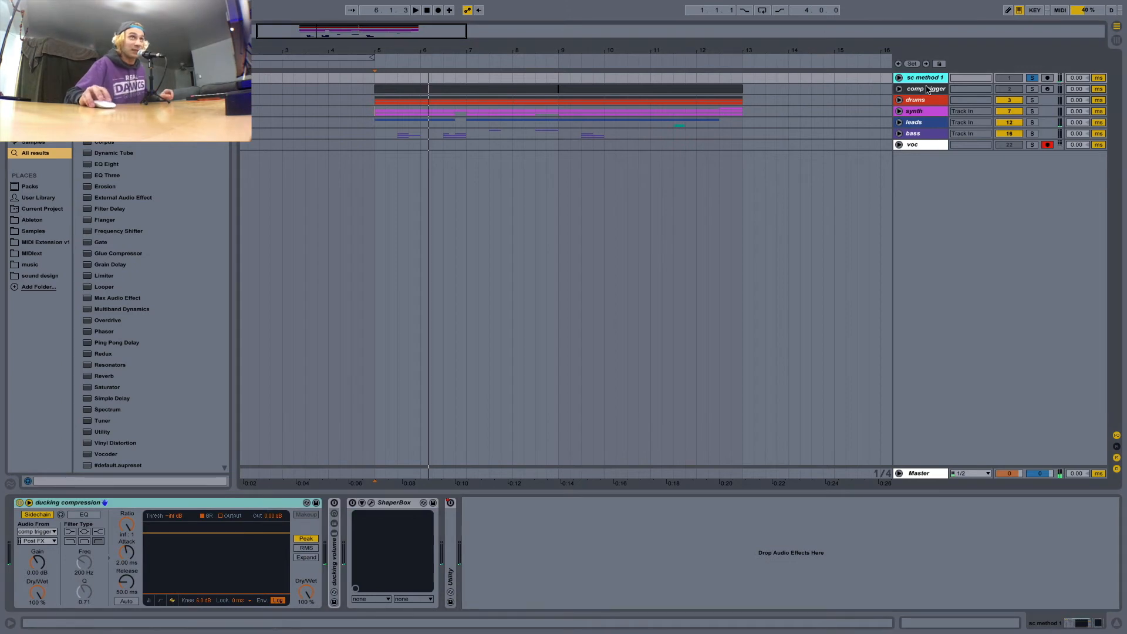
# Select the comp trigger track's first clip and turn off the solo on sc method 1.
pyautogui.click(931, 89)
pyautogui.click(537, 89)
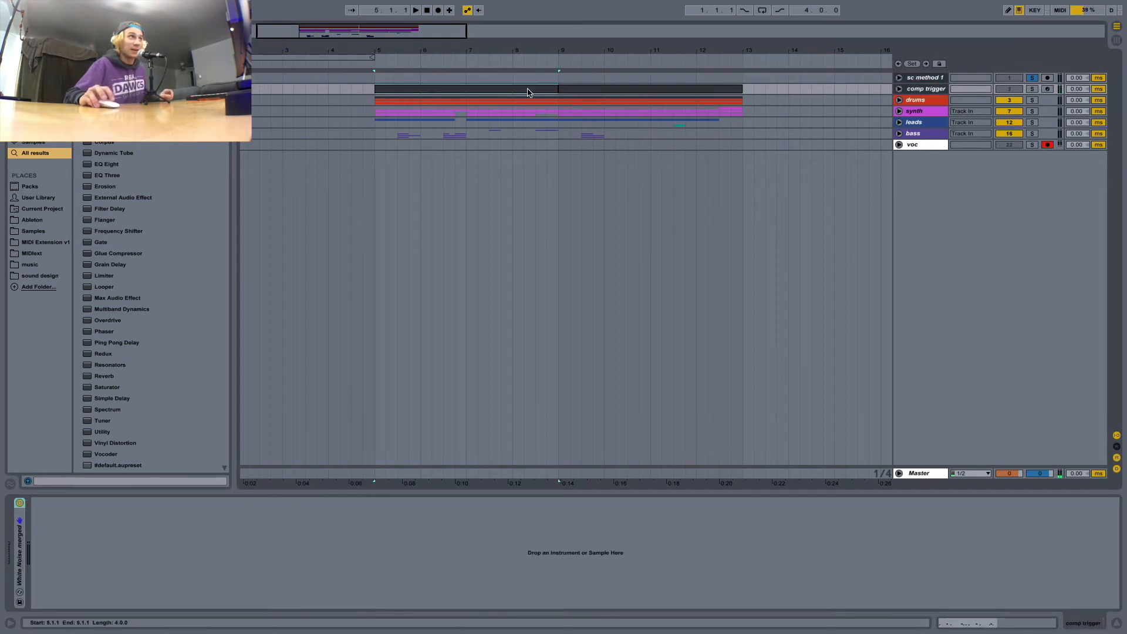
pyautogui.click(915, 89)
pyautogui.click(1032, 77)
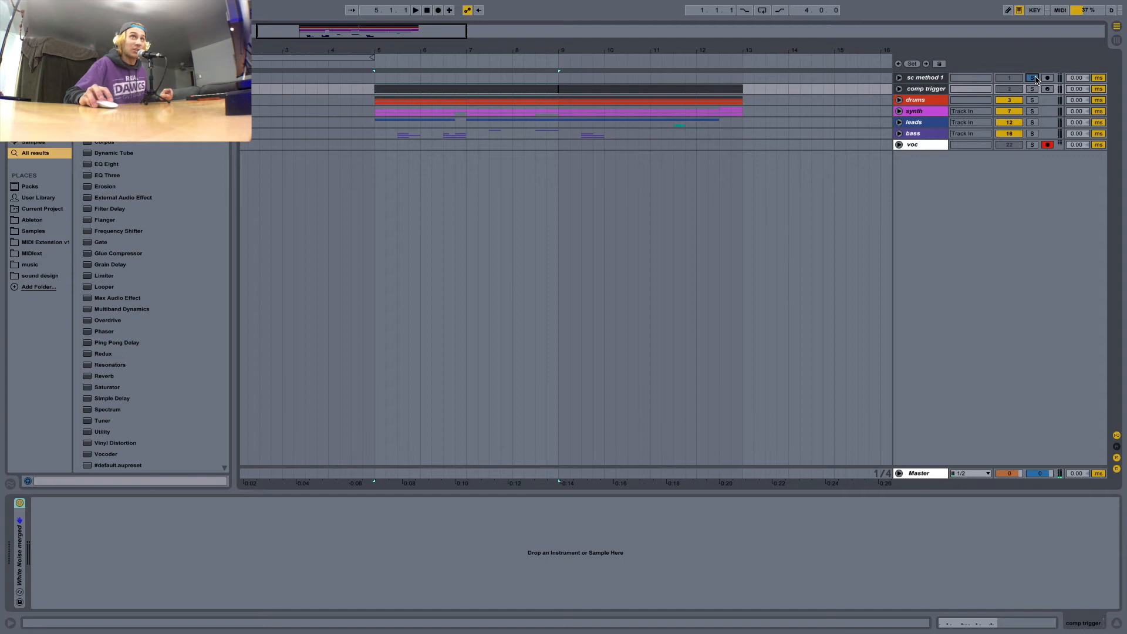
# Unfold the White Noise merged sampler on comp trigger and inspect the beginning of its sample waveform.
pyautogui.click(509, 92)
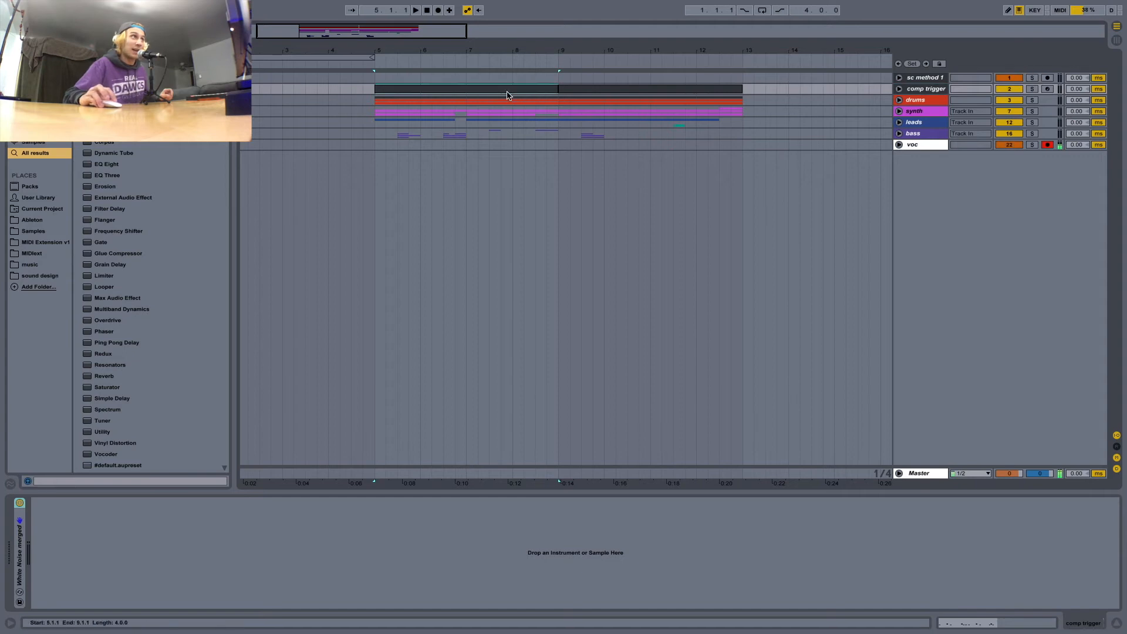
pyautogui.doubleClick(19, 566)
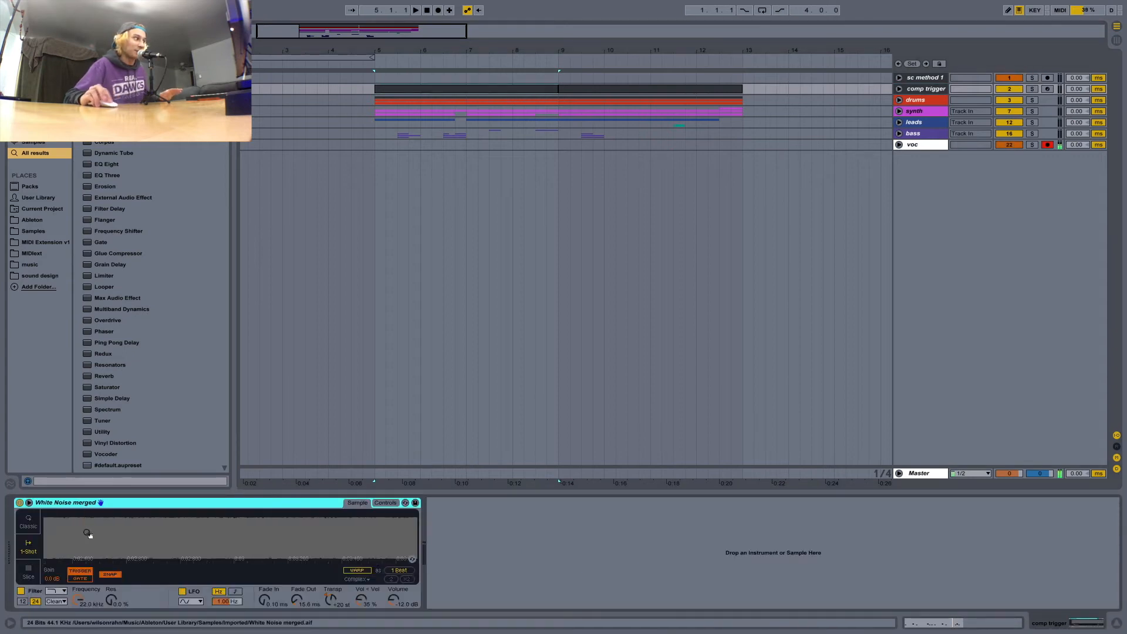
pyautogui.moveTo(77, 533)
pyautogui.mouseDown()
pyautogui.moveTo(78, 552)
pyautogui.moveTo(92, 533)
pyautogui.moveTo(85, 546)
pyautogui.moveTo(79, 534)
pyautogui.mouseUp()
pyautogui.moveTo(60, 564); pyautogui.dragTo(131, 545)
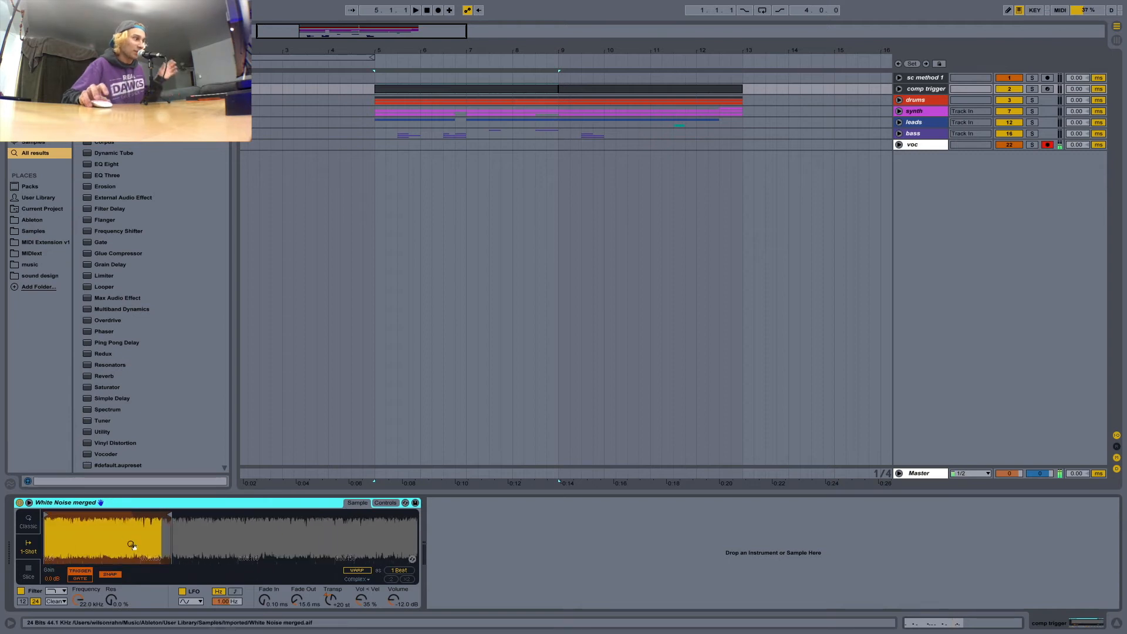
pyautogui.moveTo(241, 559); pyautogui.dragTo(241, 552)
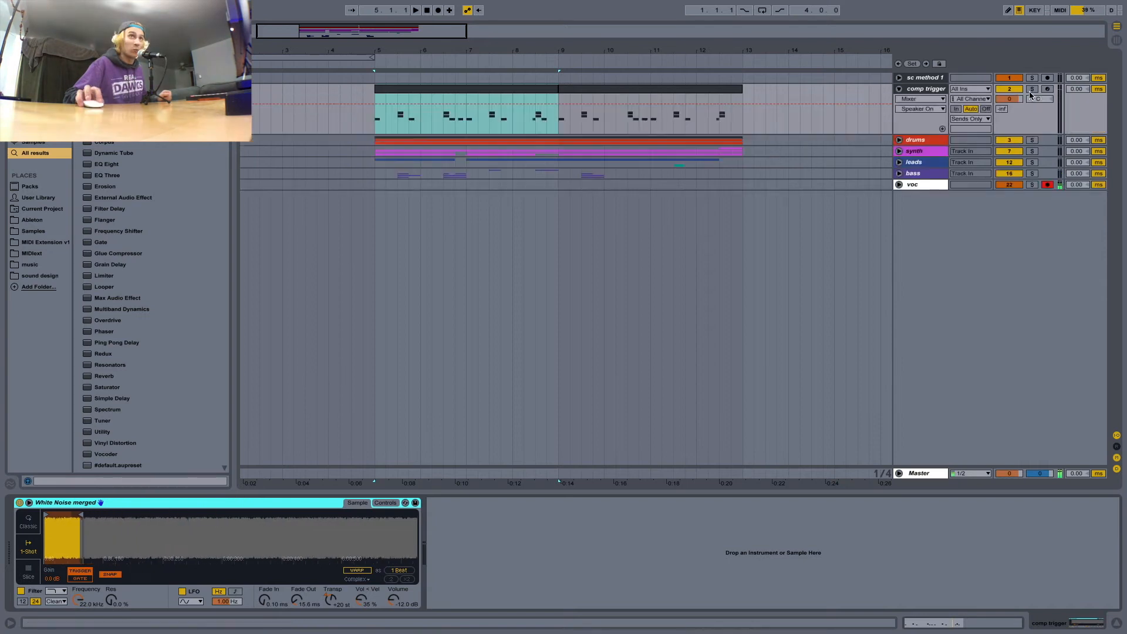
# Unfold and solo the comp trigger track, route its output to Master and briefly play the noise bursts.
pyautogui.click(922, 117)
pyautogui.press('space')
pyautogui.press('space')
pyautogui.click(972, 119)
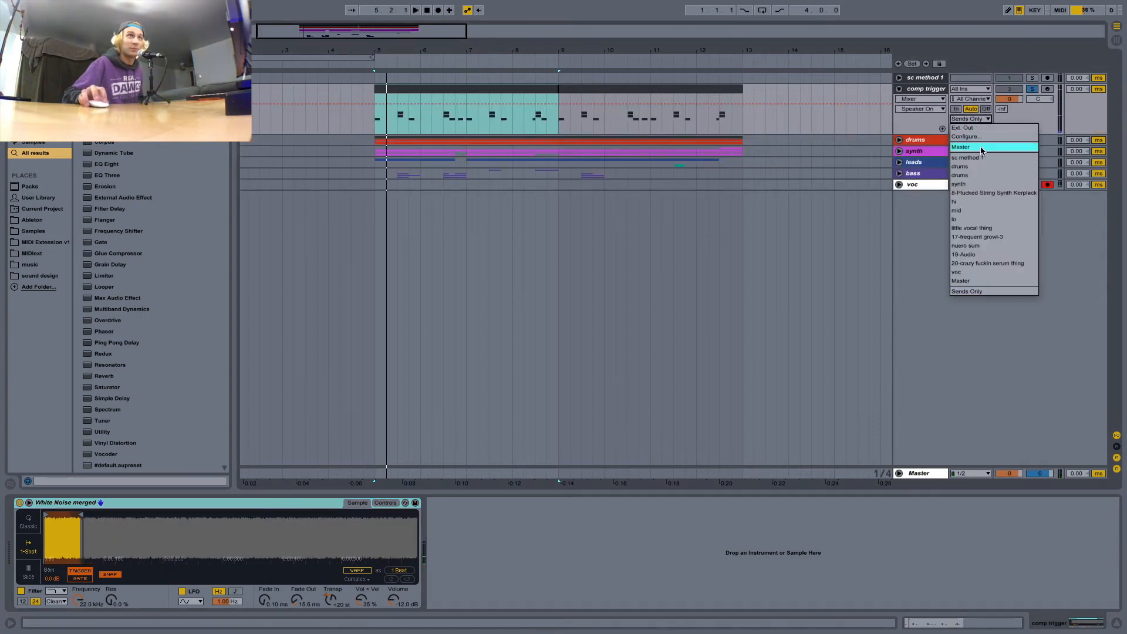
pyautogui.click(974, 146)
pyautogui.press('space')
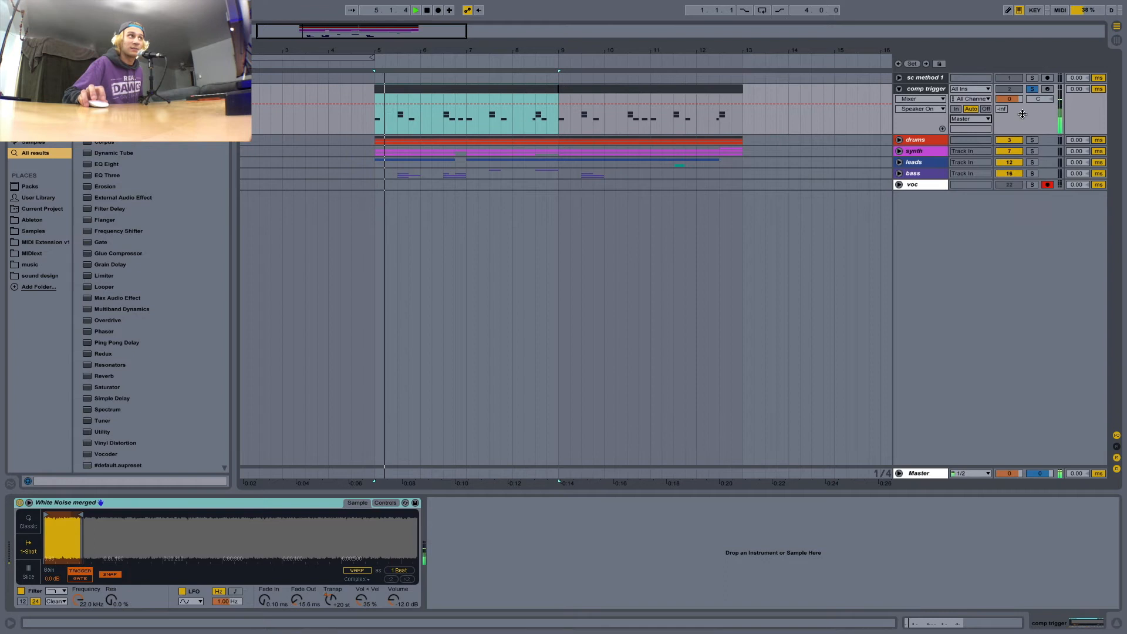
pyautogui.press('space')
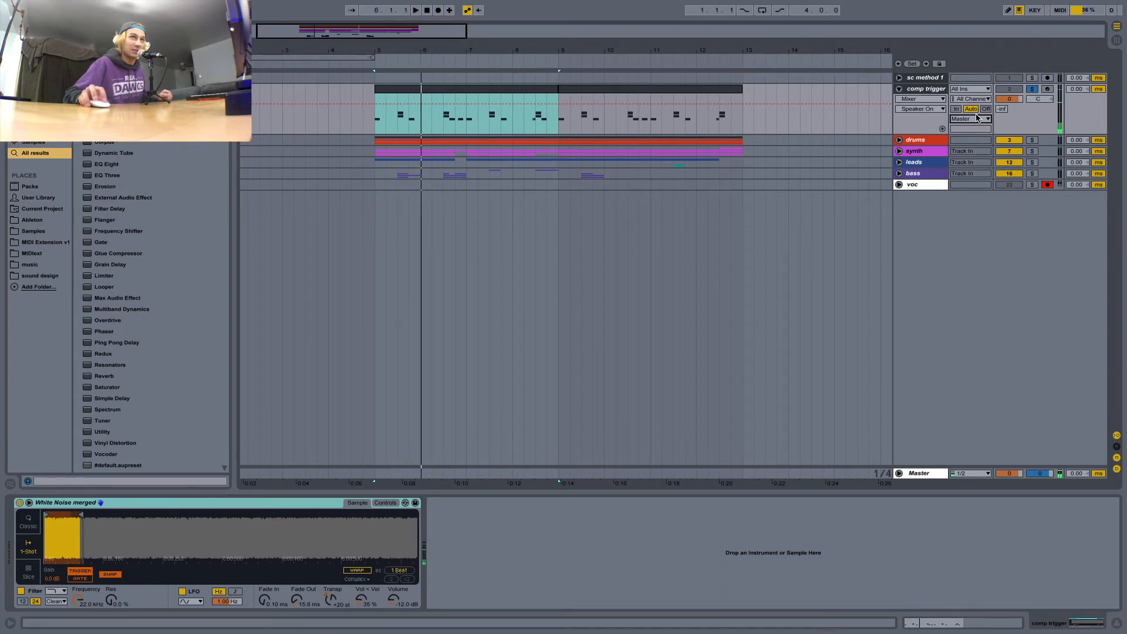
# Route the comp trigger track's output to sc method 1 and fold the track.
pyautogui.click(971, 118)
pyautogui.click(974, 157)
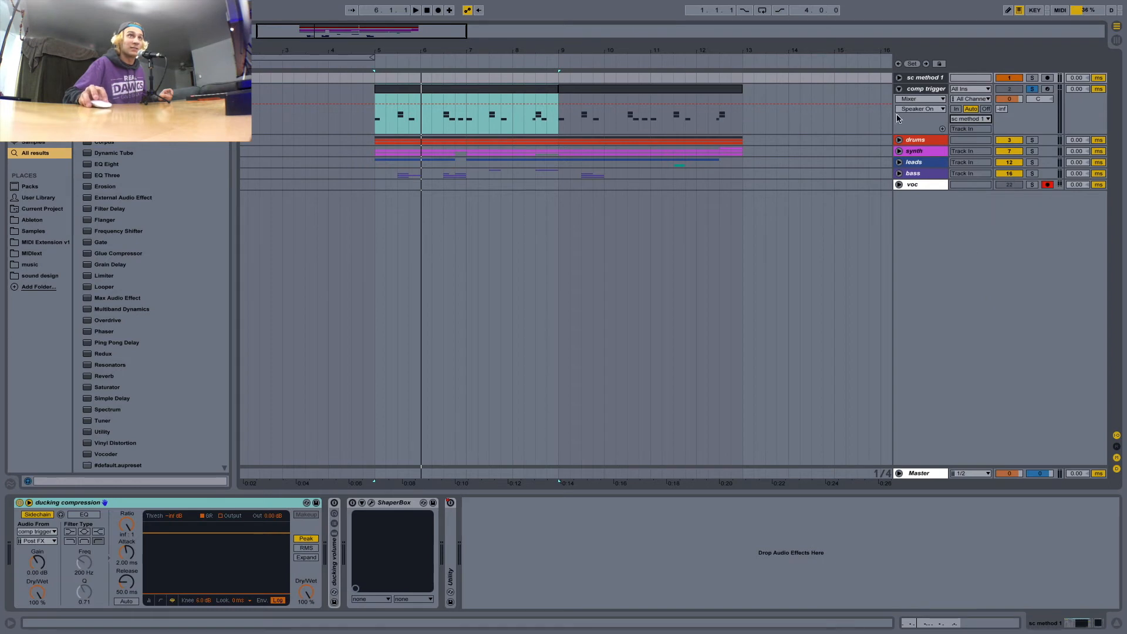
pyautogui.click(898, 89)
# Check the ducking compression device's sidechain source options on sc method 1 and play briefly to watch its gain reduction.
pyautogui.click(925, 78)
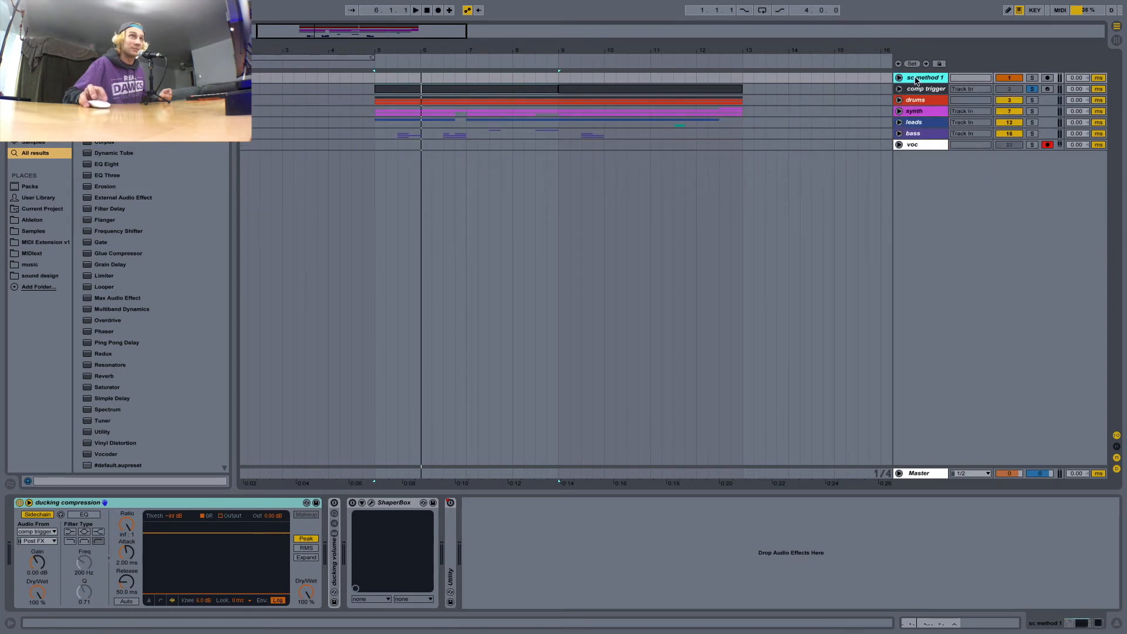
pyautogui.click(45, 533)
pyautogui.click(36, 327)
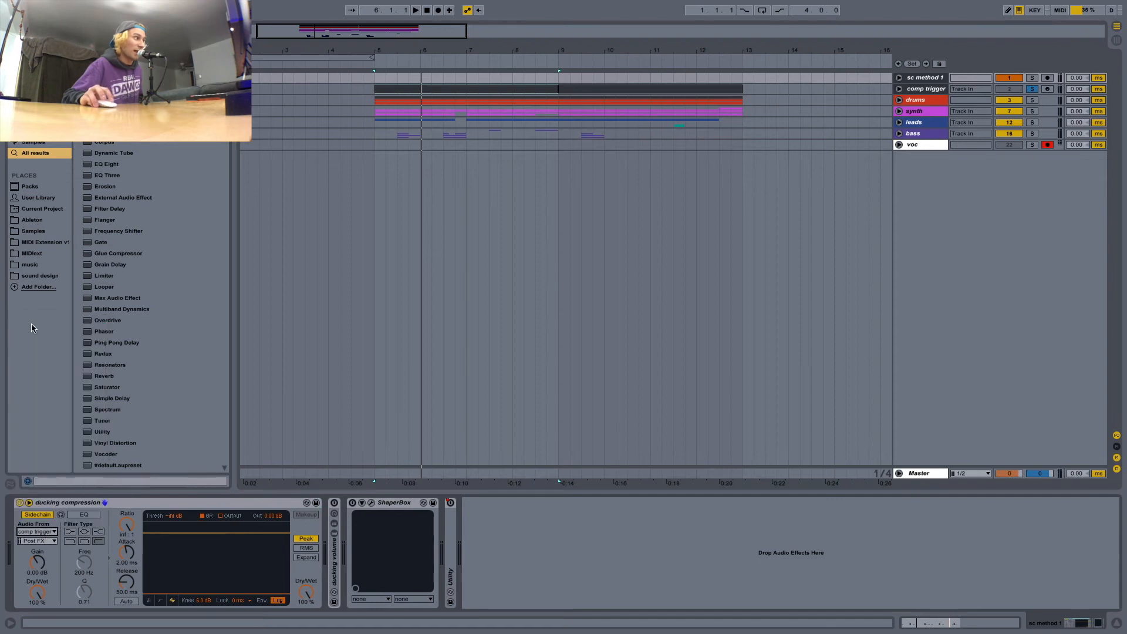
pyautogui.press('space')
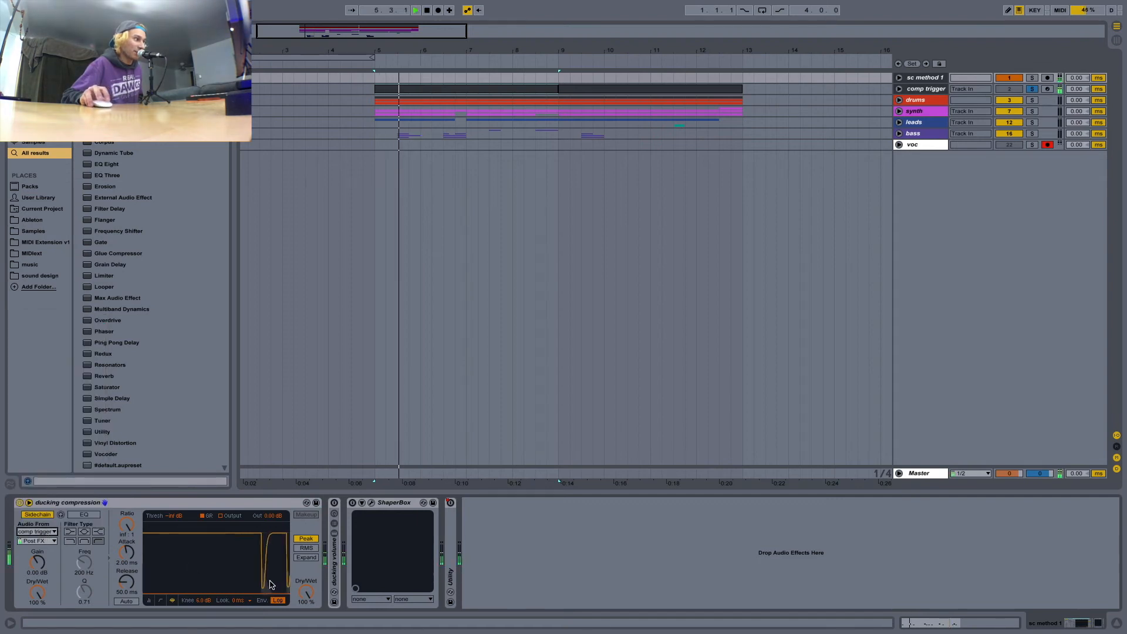
pyautogui.click(148, 504)
pyautogui.press('space')
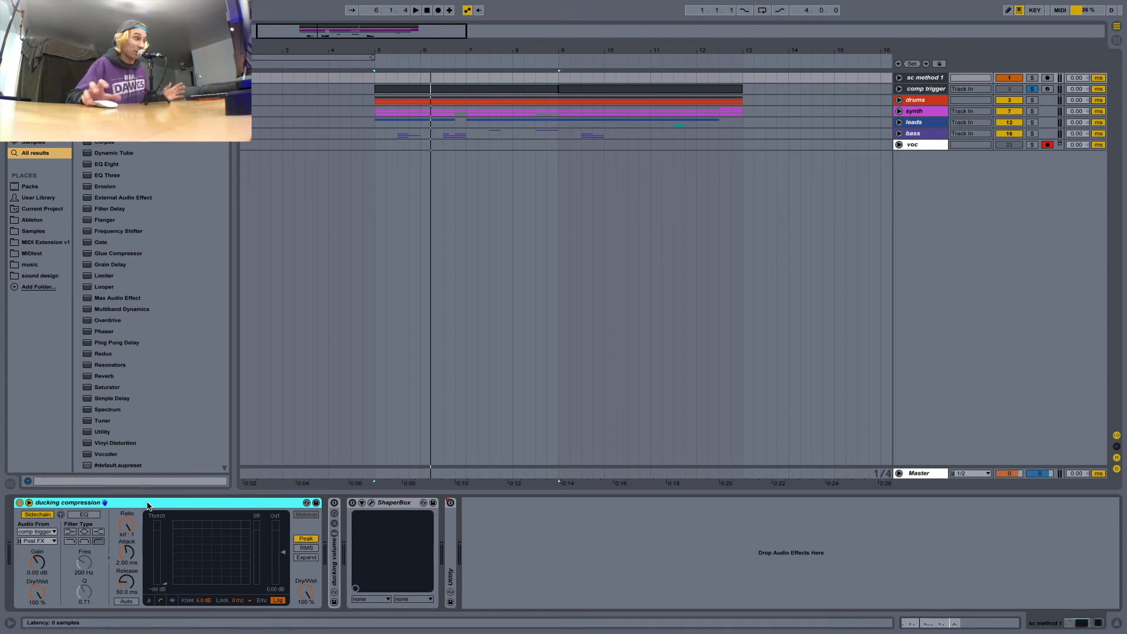
# Try a higher threshold on the ducking compression device, then return the threshold to -inf dB.
pyautogui.moveTo(796, 629)
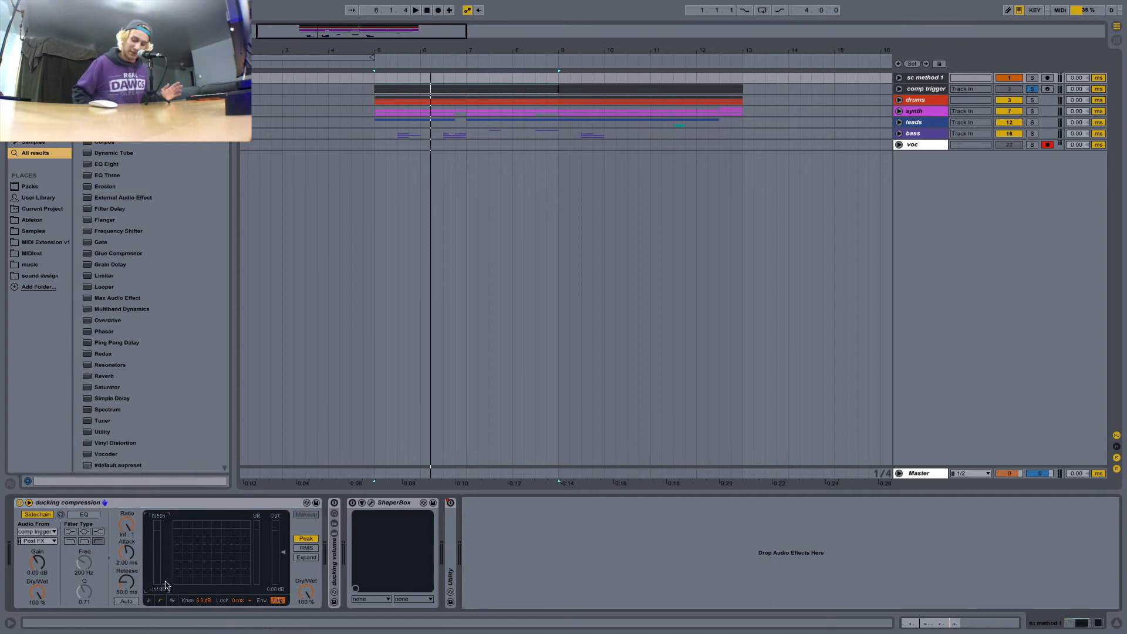
pyautogui.moveTo(165, 585); pyautogui.dragTo(165, 578)
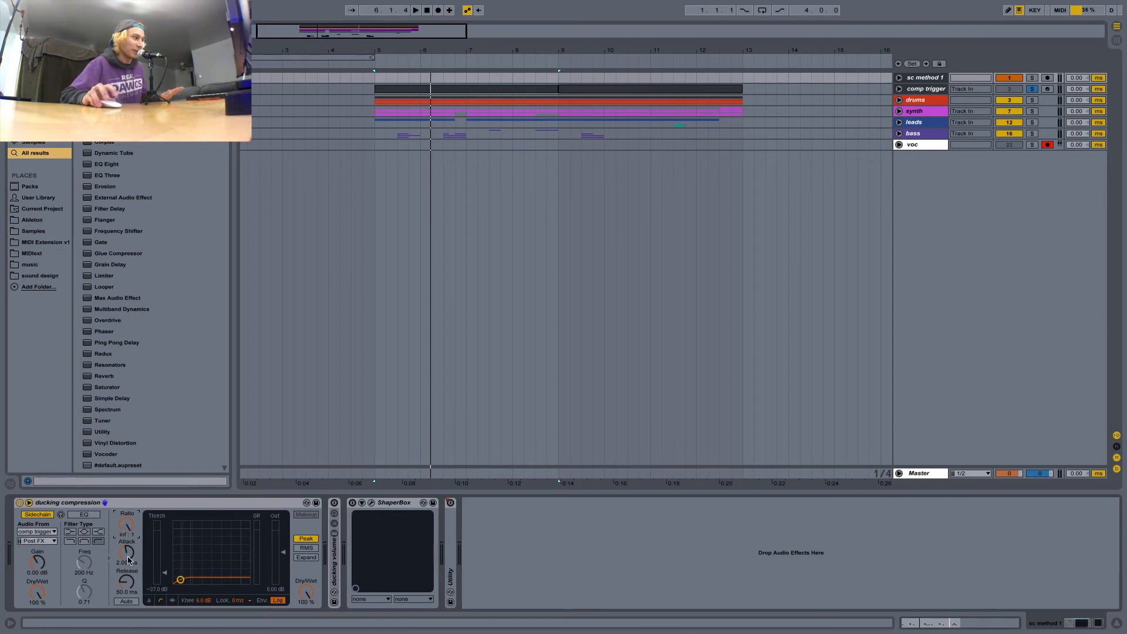
pyautogui.moveTo(166, 577); pyautogui.dragTo(165, 588)
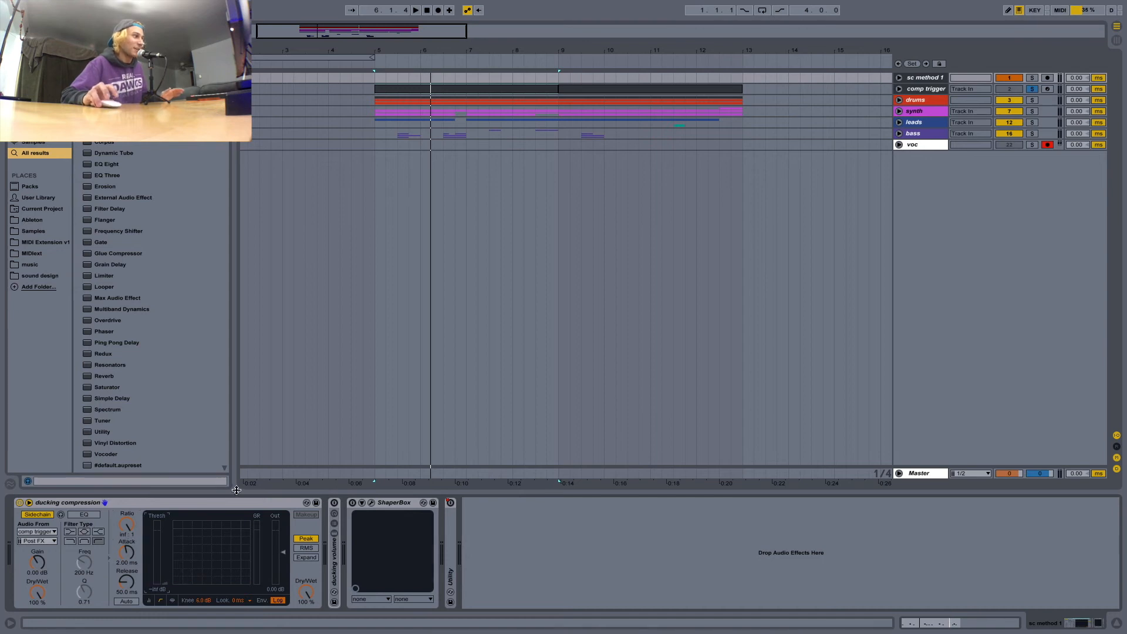
# Place the insert marker at the start of bar 5, turn off comp trigger's solo and play the arrangement.
pyautogui.click(373, 113)
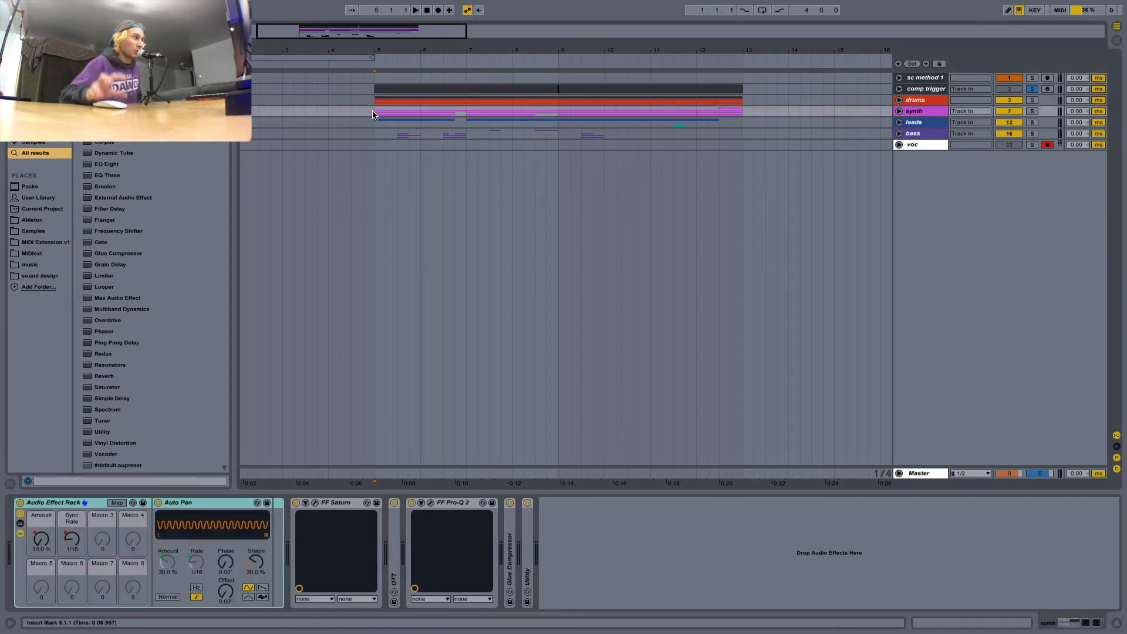
pyautogui.click(913, 89)
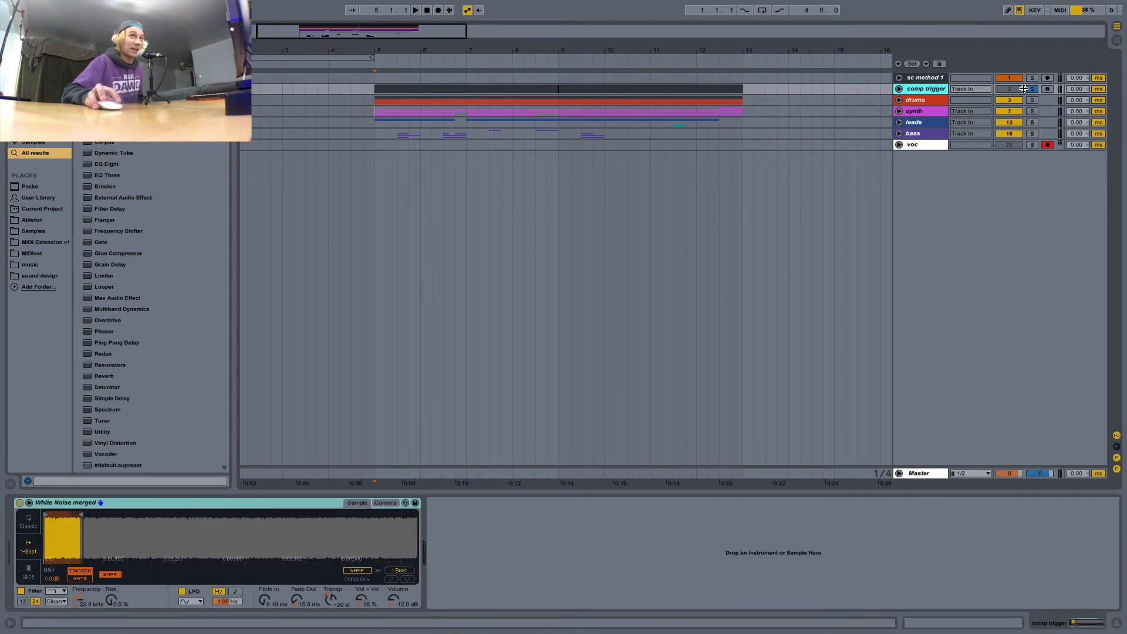
pyautogui.press('space')
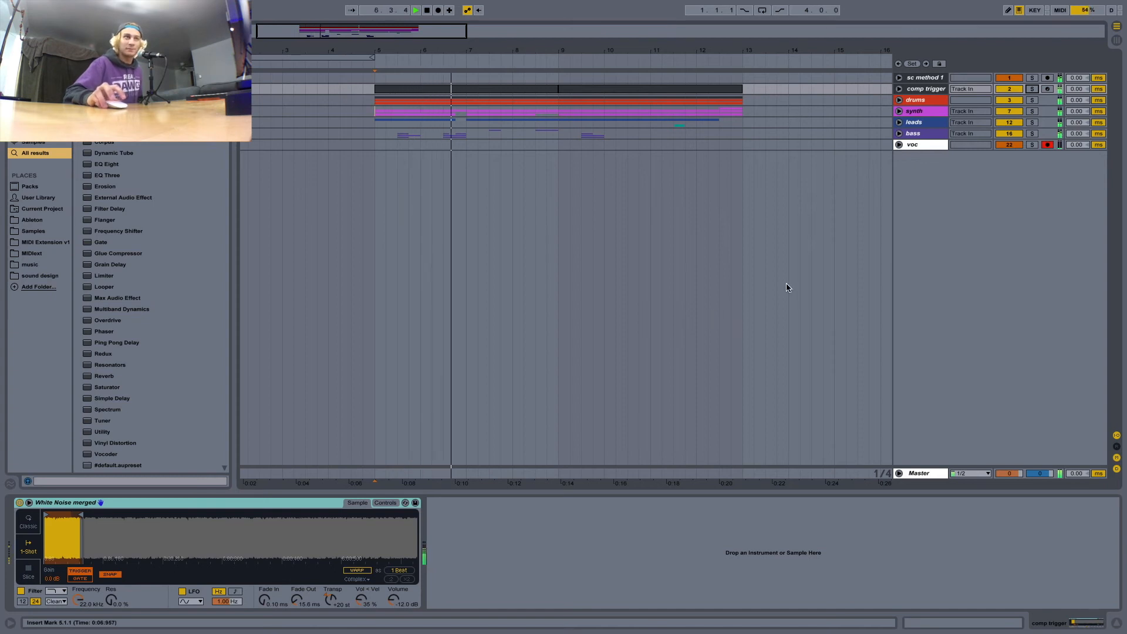
# Switch the ducking compression device on sc method 1 to its activity display and watch the gain reduction during playback.
pyautogui.click(922, 77)
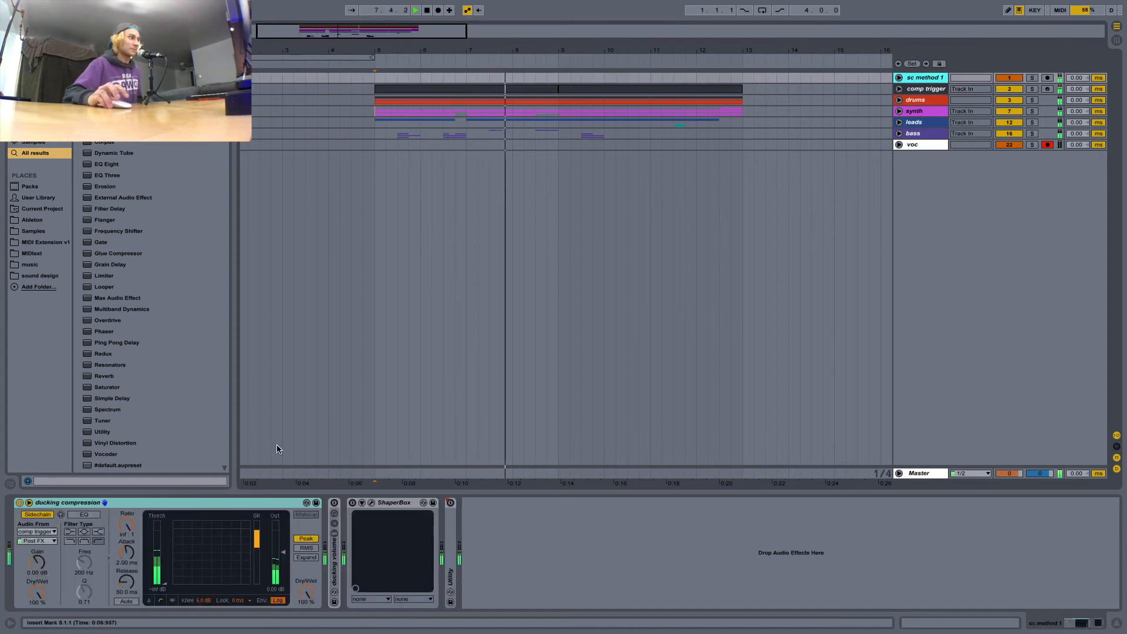
pyautogui.click(172, 600)
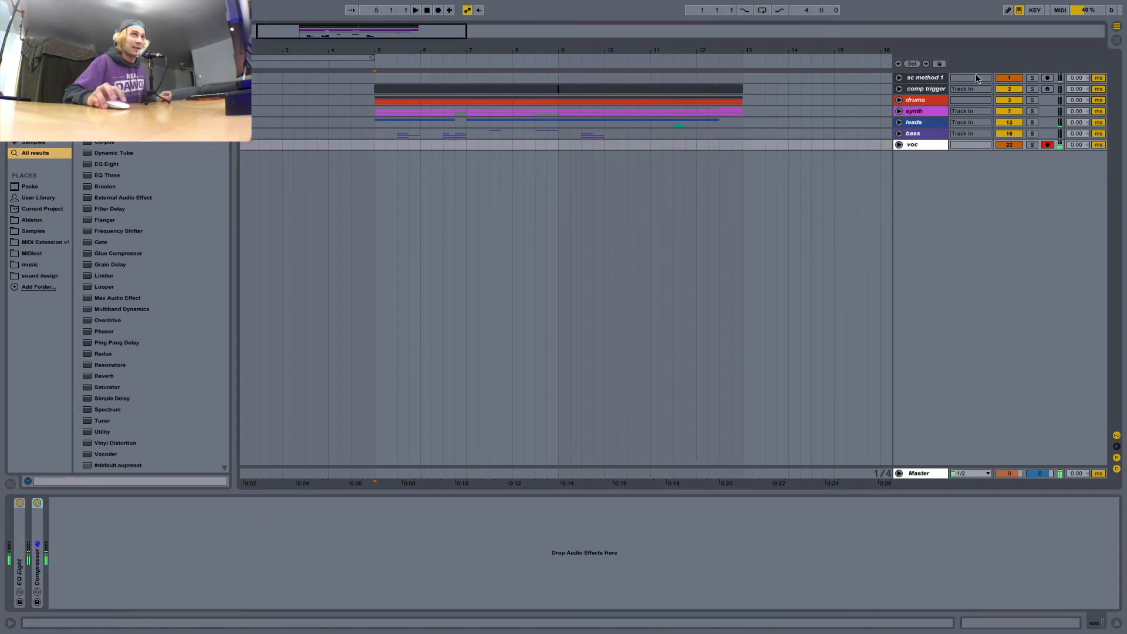
# Turn off the ducking compression device on sc method 1 and fold it.
pyautogui.click(930, 78)
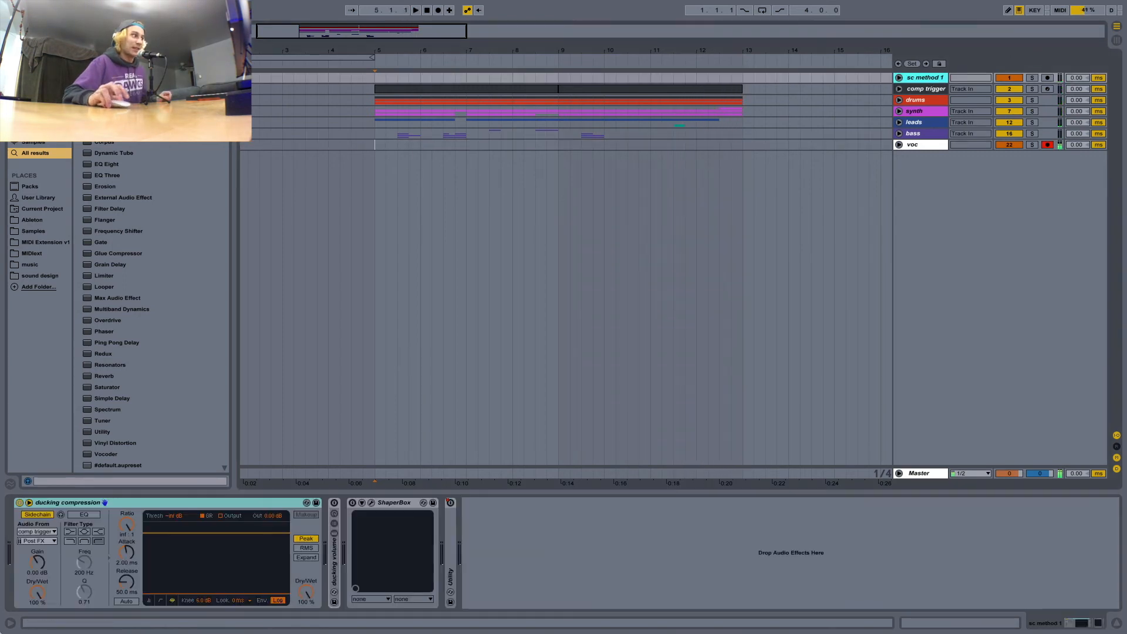
pyautogui.click(76, 502)
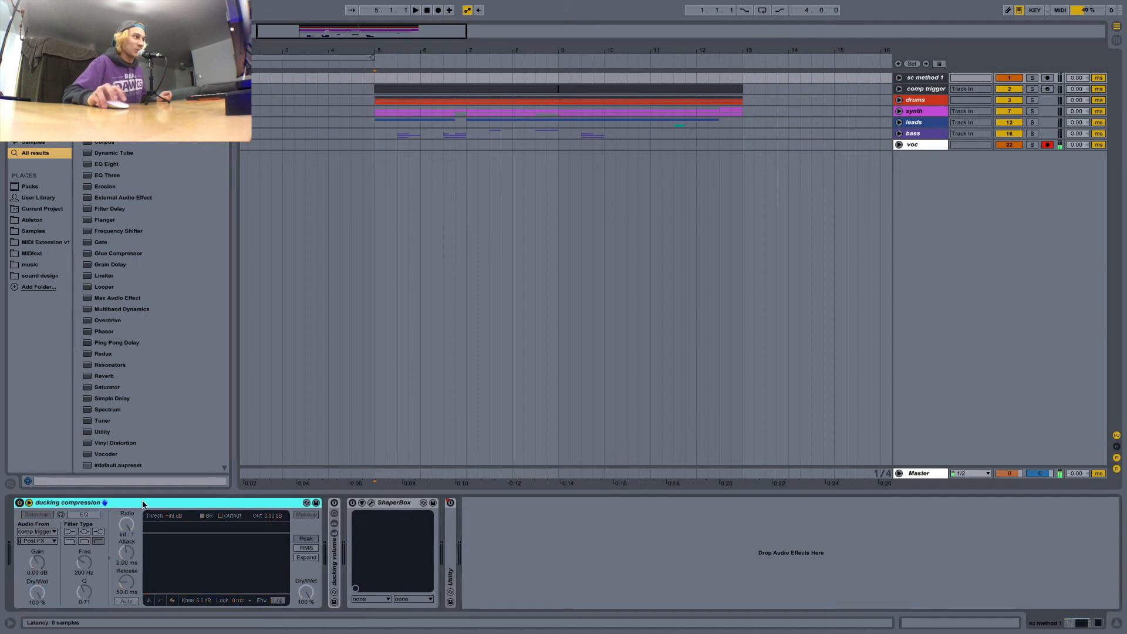
pyautogui.doubleClick(269, 500)
# Turn on ShaperBox on sc method 1, view its ducking volume curve in the plug-in window, and close the window.
pyautogui.click(56, 503)
pyautogui.moveTo(383, 36); pyautogui.dragTo(495, 109)
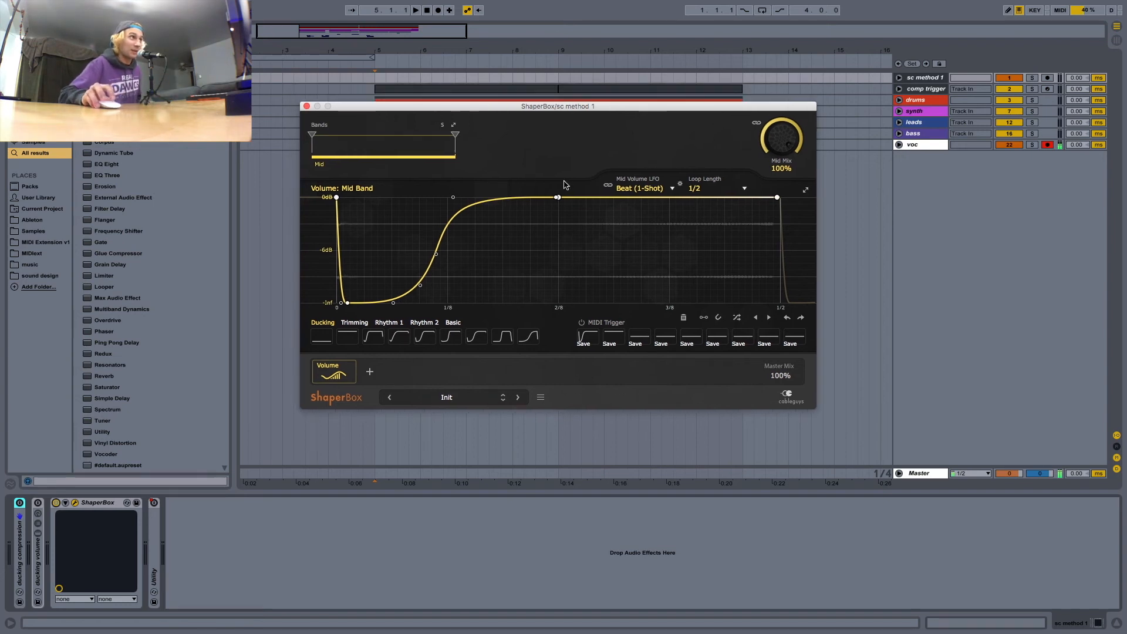
pyautogui.moveTo(453, 109); pyautogui.dragTo(426, 112)
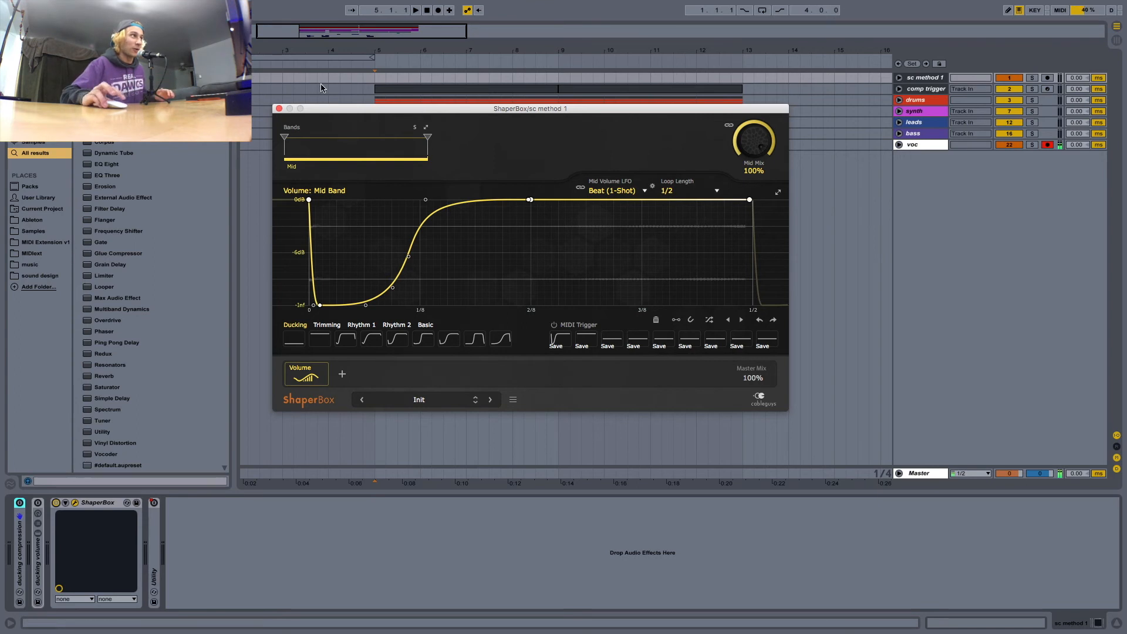
pyautogui.click(279, 108)
# Unfold the drums group, examine the notes in the first m1 slave MIDI clip, and unfold that track beside comp trigger for comparison.
pyautogui.click(898, 100)
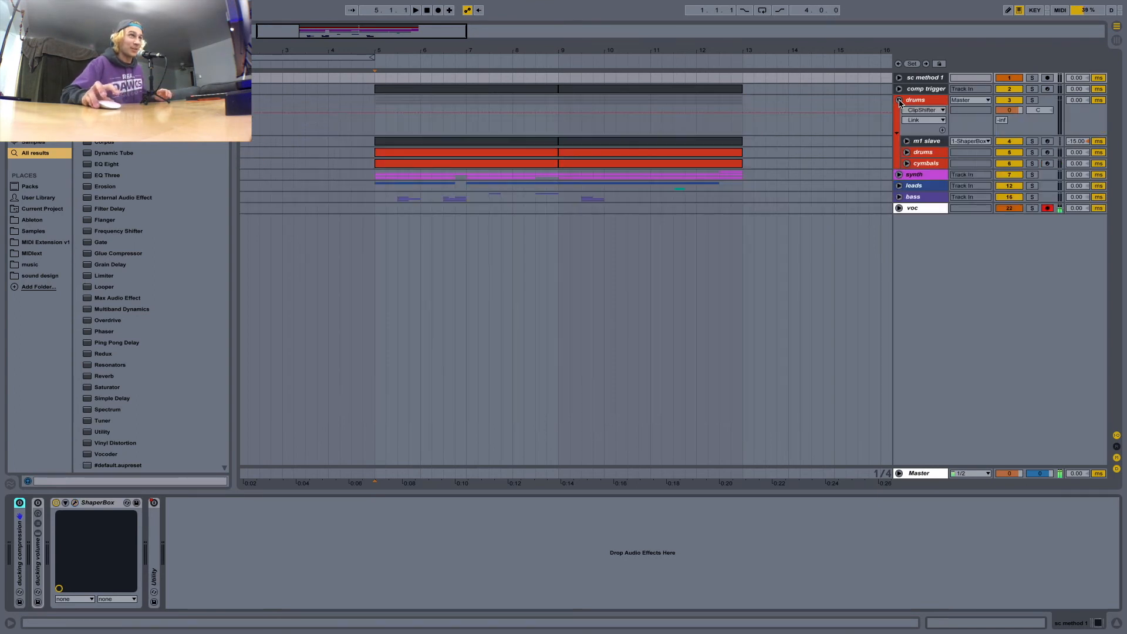
pyautogui.doubleClick(503, 142)
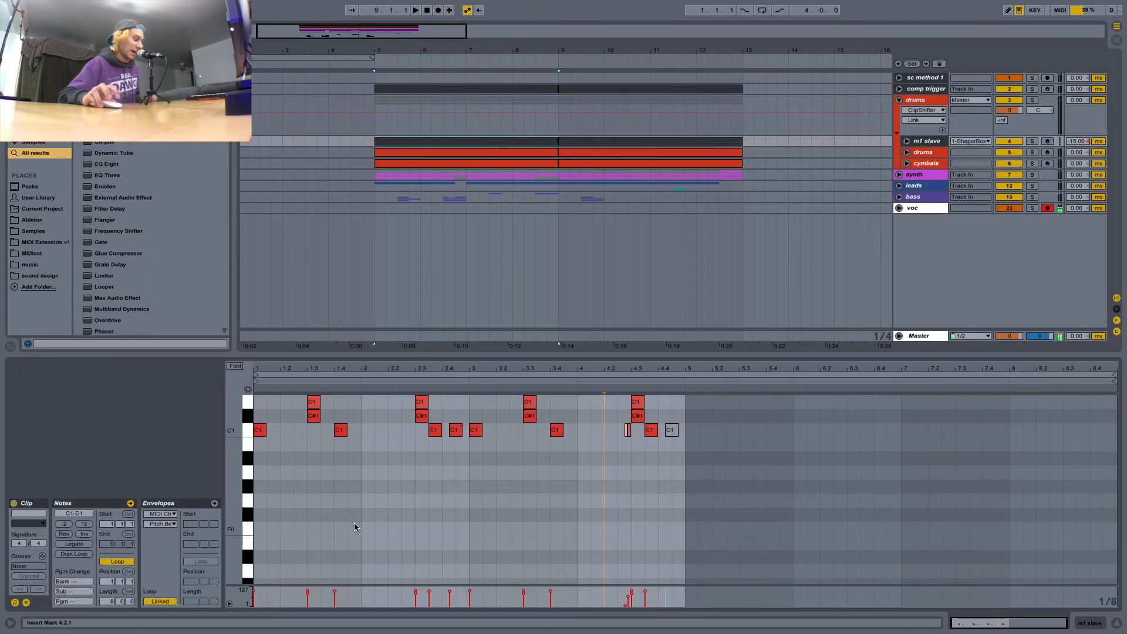
pyautogui.click(938, 136)
pyautogui.click(906, 142)
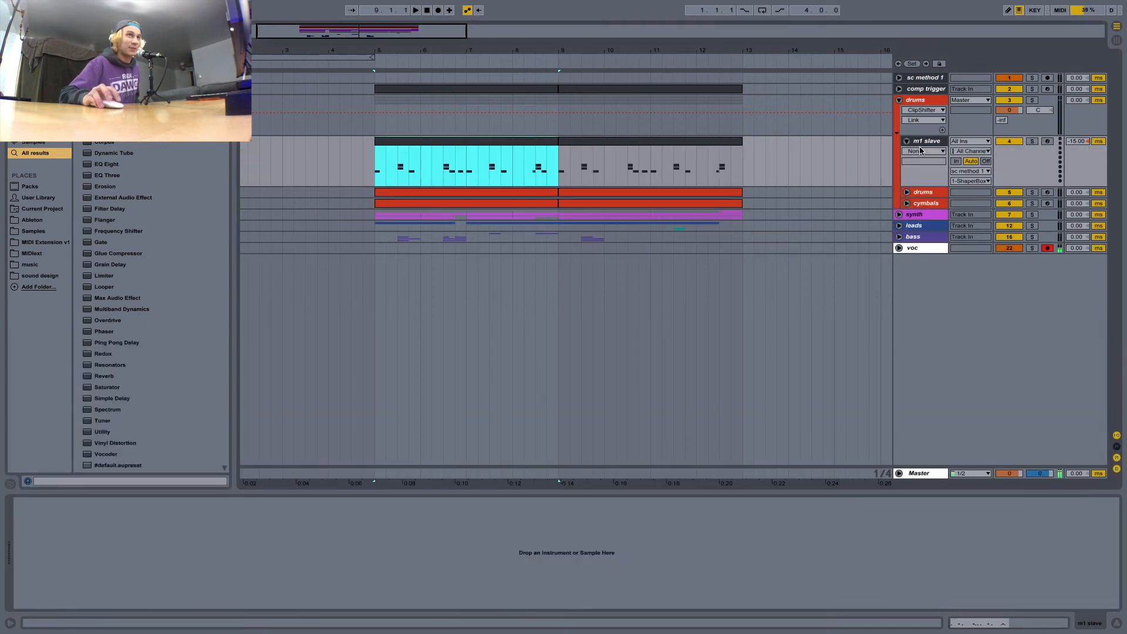
pyautogui.click(1007, 179)
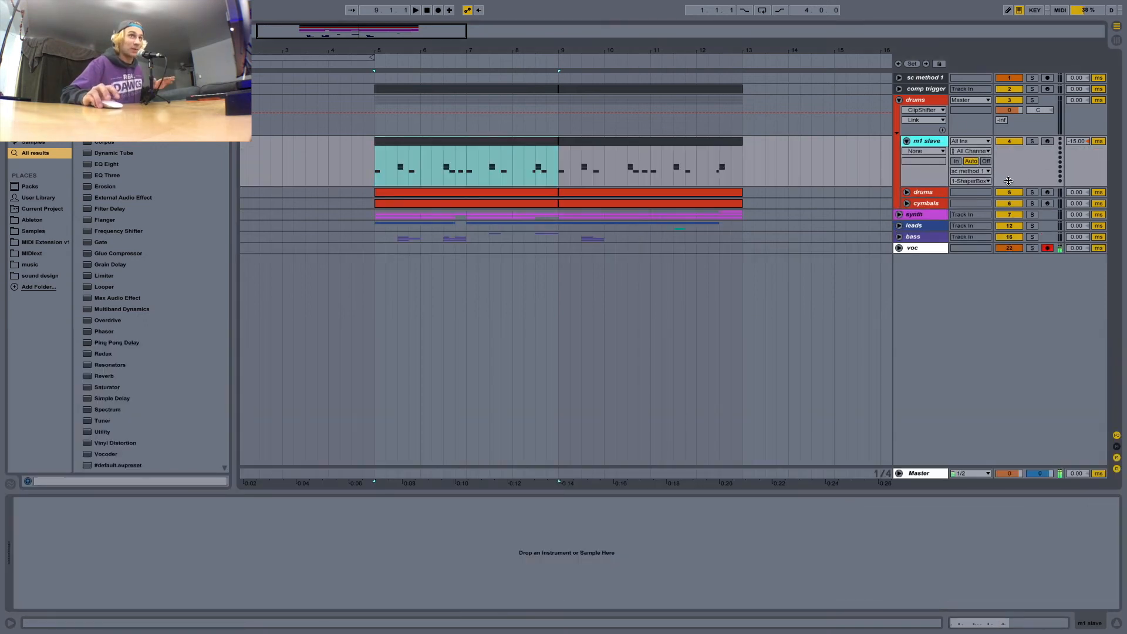
pyautogui.click(476, 92)
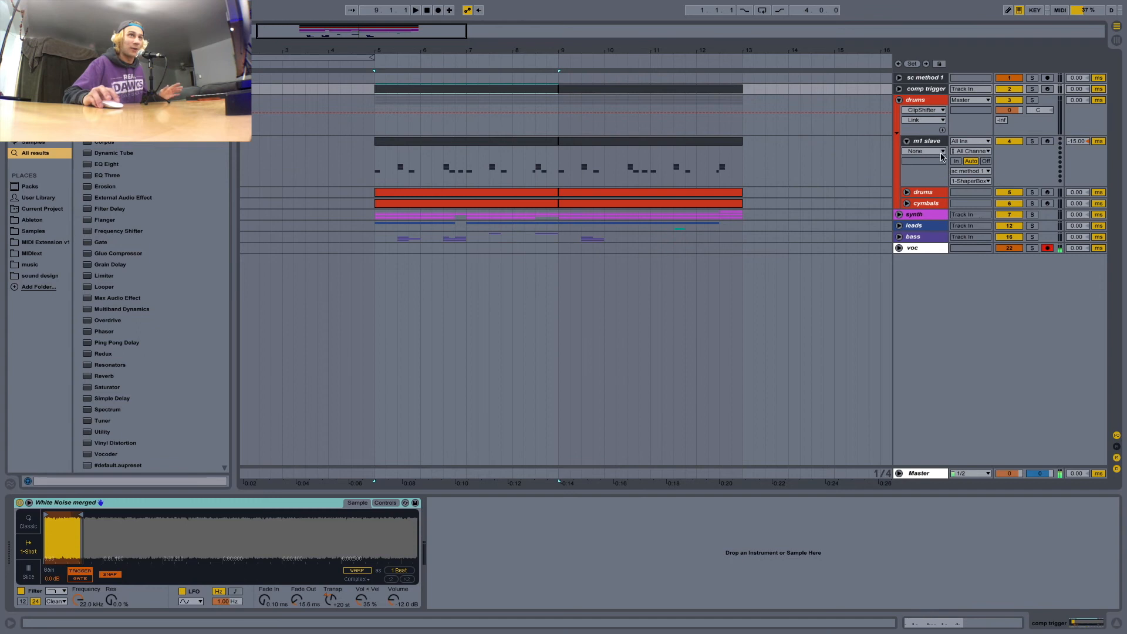
# Route m1 slave's MIDI output to 1-ShaperBox on sc method 1, and fold the track and the drums group.
pyautogui.click(930, 143)
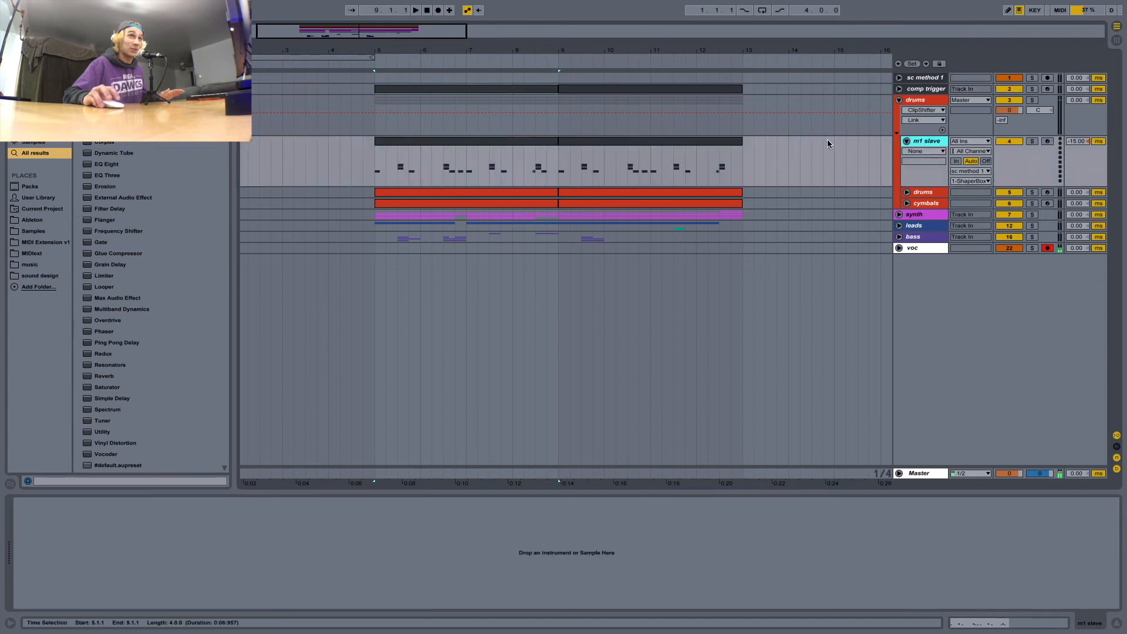
pyautogui.click(984, 175)
pyautogui.click(983, 180)
pyautogui.click(984, 182)
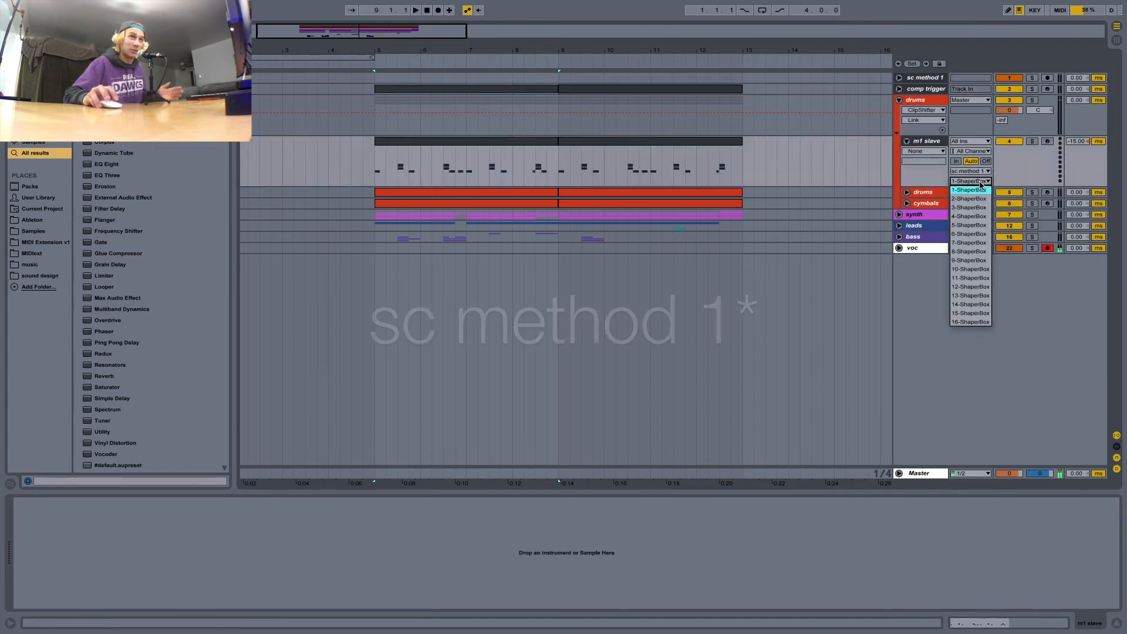
pyautogui.click(982, 189)
pyautogui.click(907, 141)
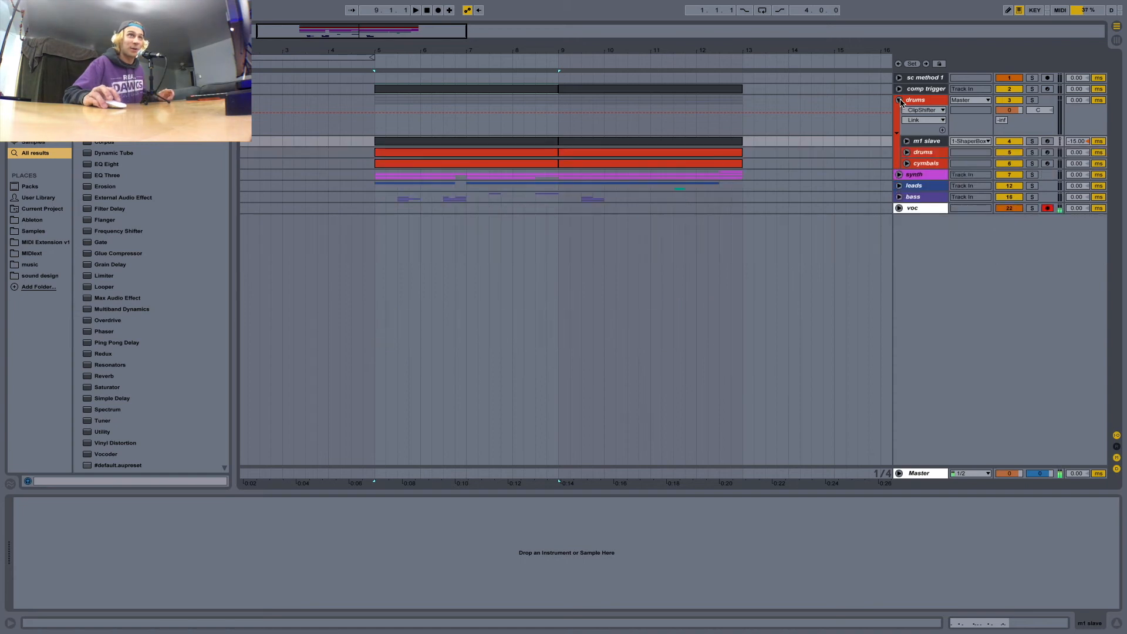
pyautogui.click(899, 100)
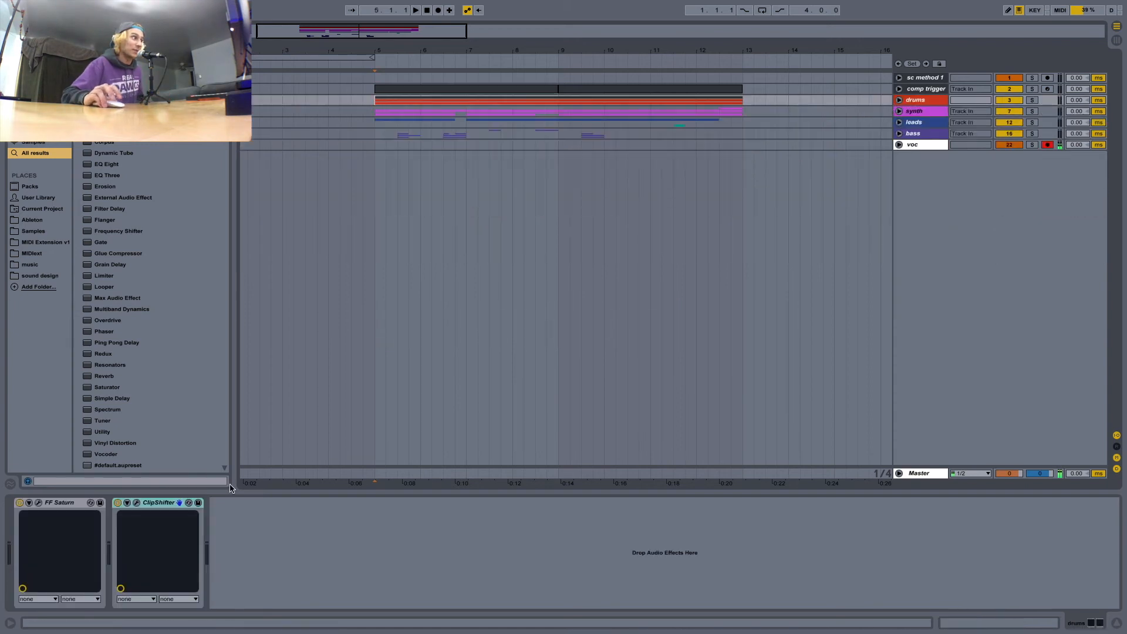
# Play the arrangement from bar 5 with sc method 1's ShaperBox window open to watch the ducking, stop playback and close the window.
pyautogui.click(935, 79)
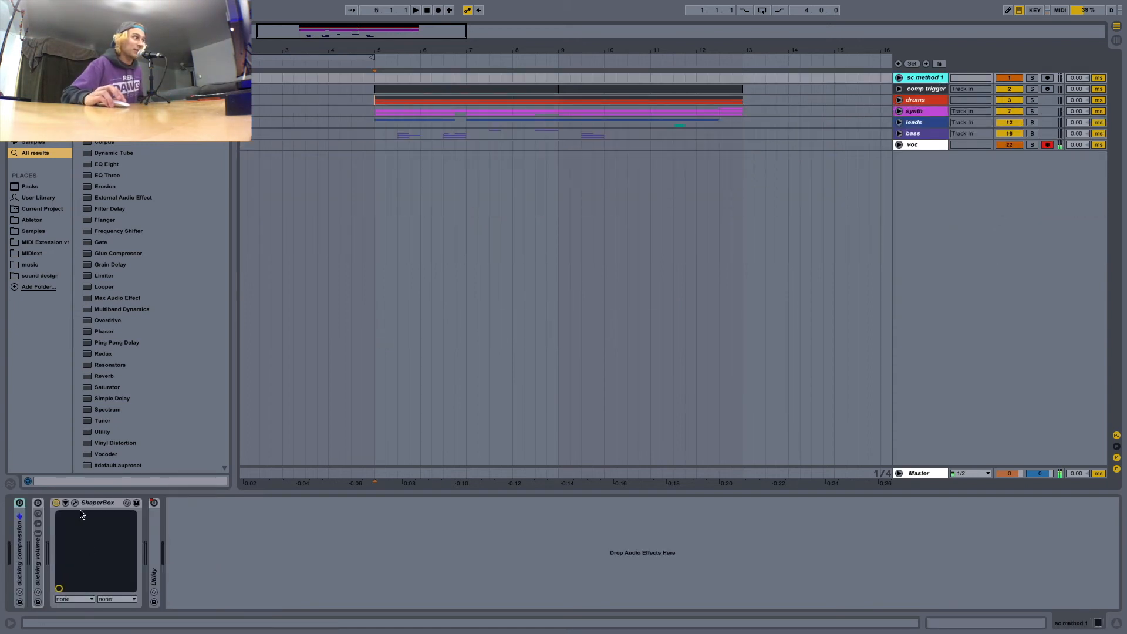
pyautogui.press('space')
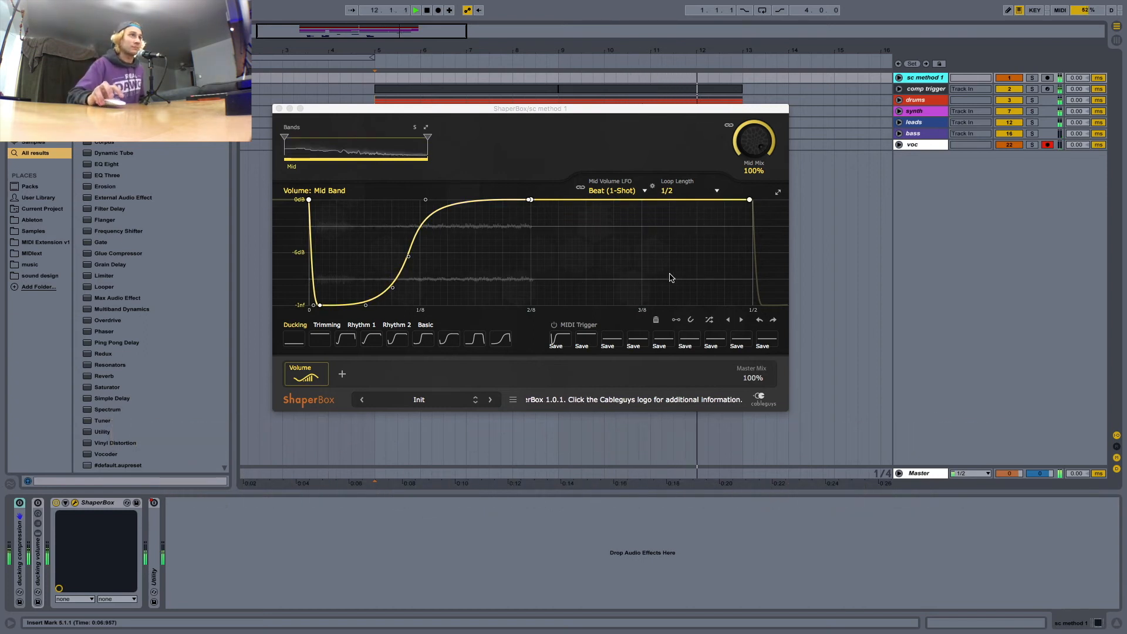
pyautogui.press('space')
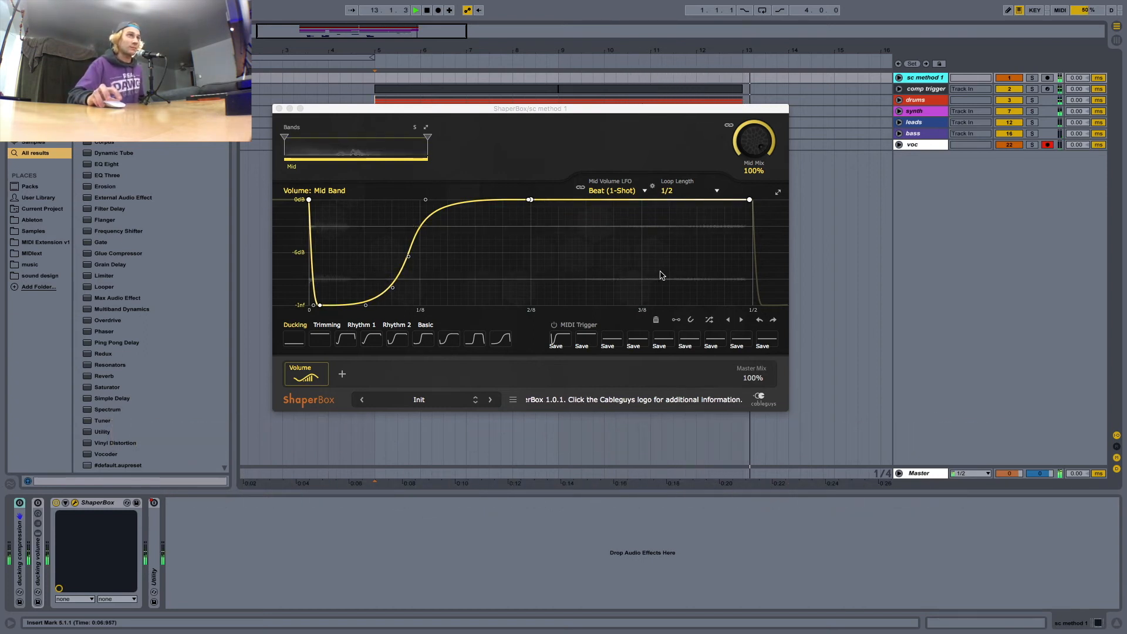
pyautogui.click(279, 109)
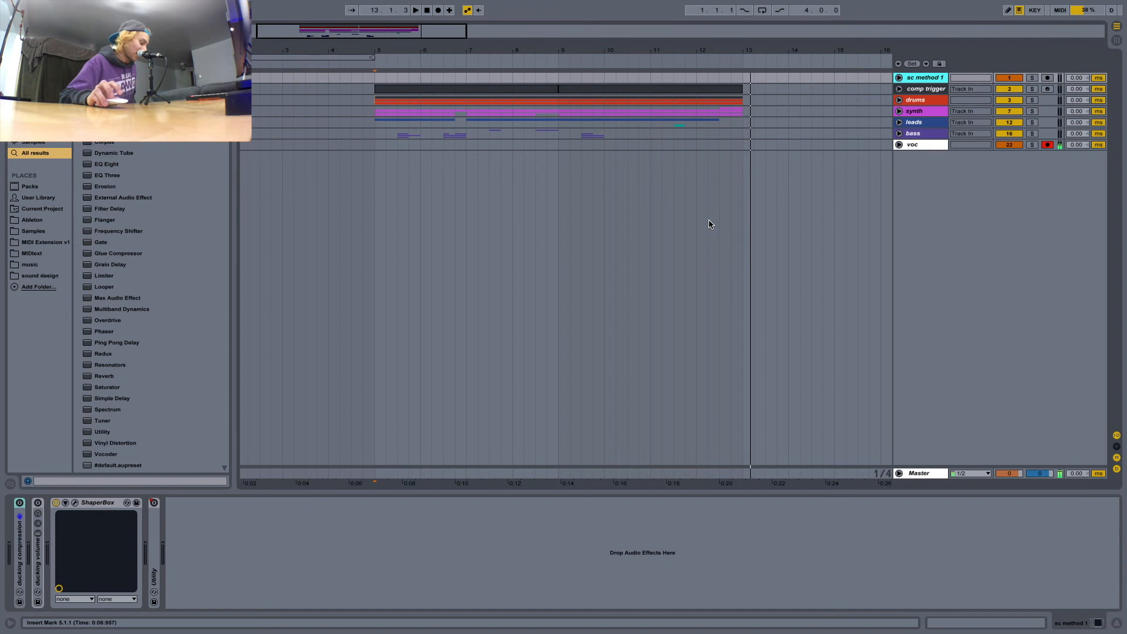
# Show the return tracks and display the devices on the sc method 2 return.
pyautogui.hotkey('ctrl', 'alt', 't')
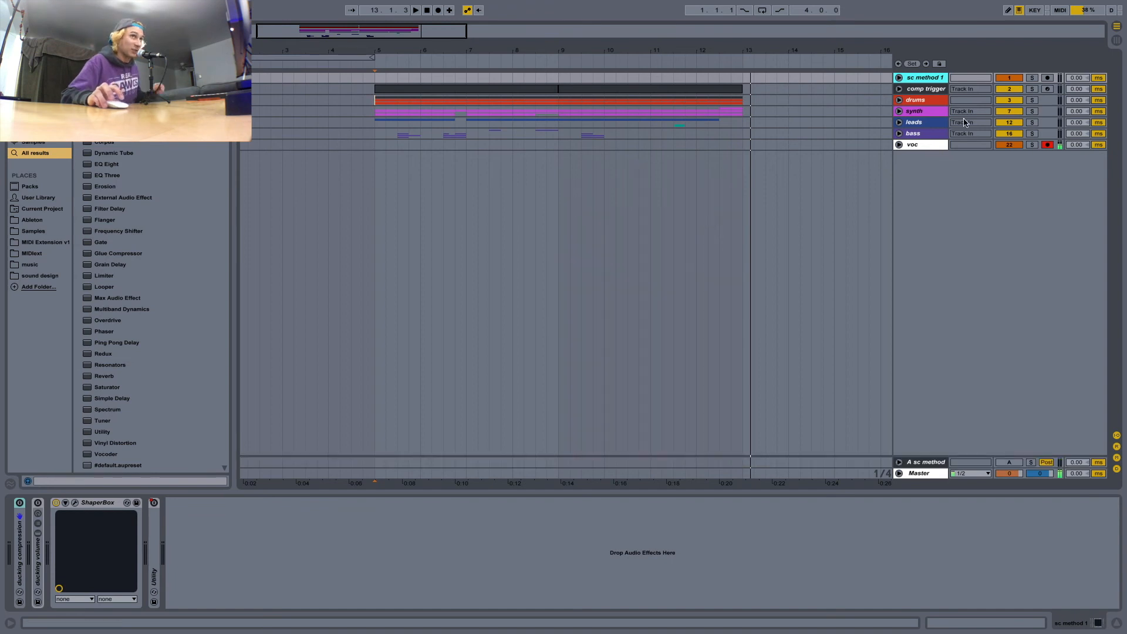
pyautogui.click(925, 464)
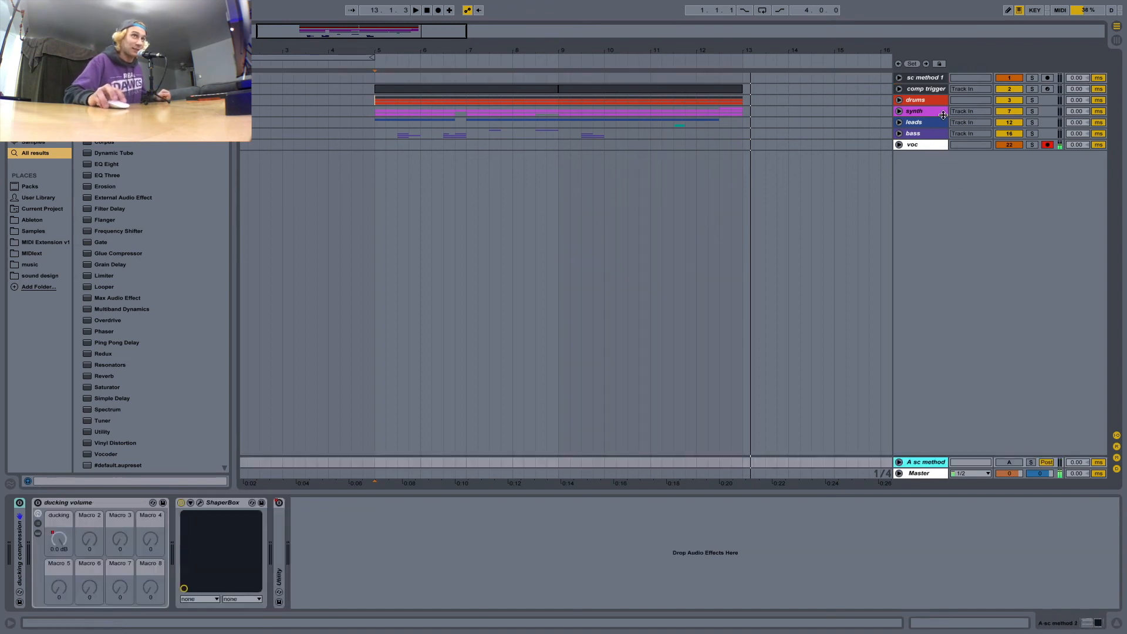
# Delete the comp trigger and sc method 1 tracks.
pyautogui.click(925, 79)
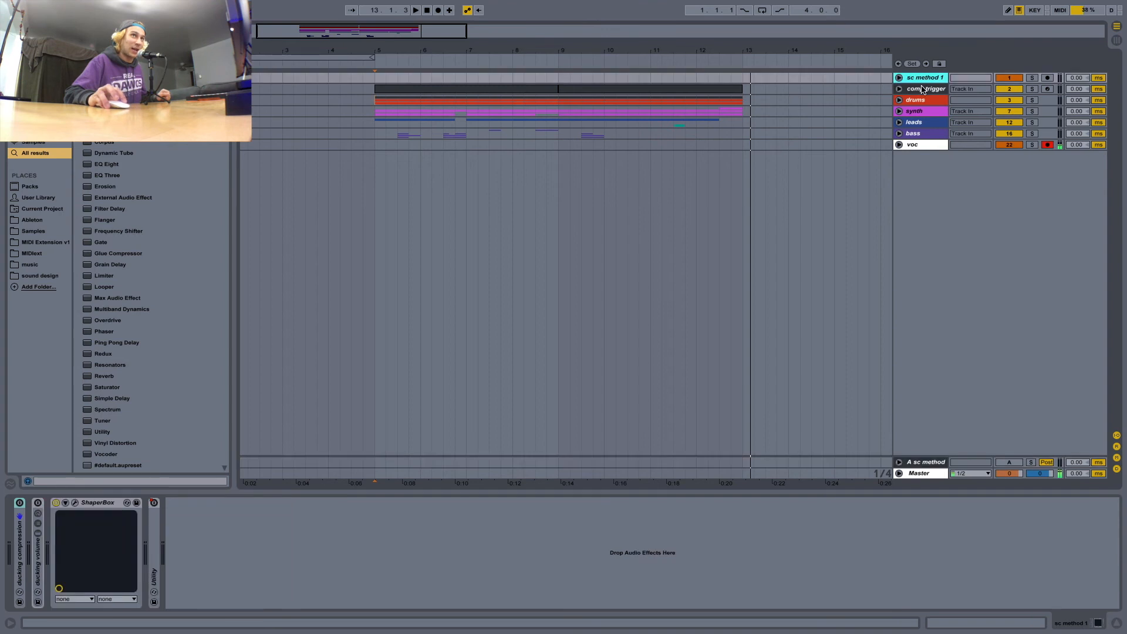
pyautogui.click(923, 90)
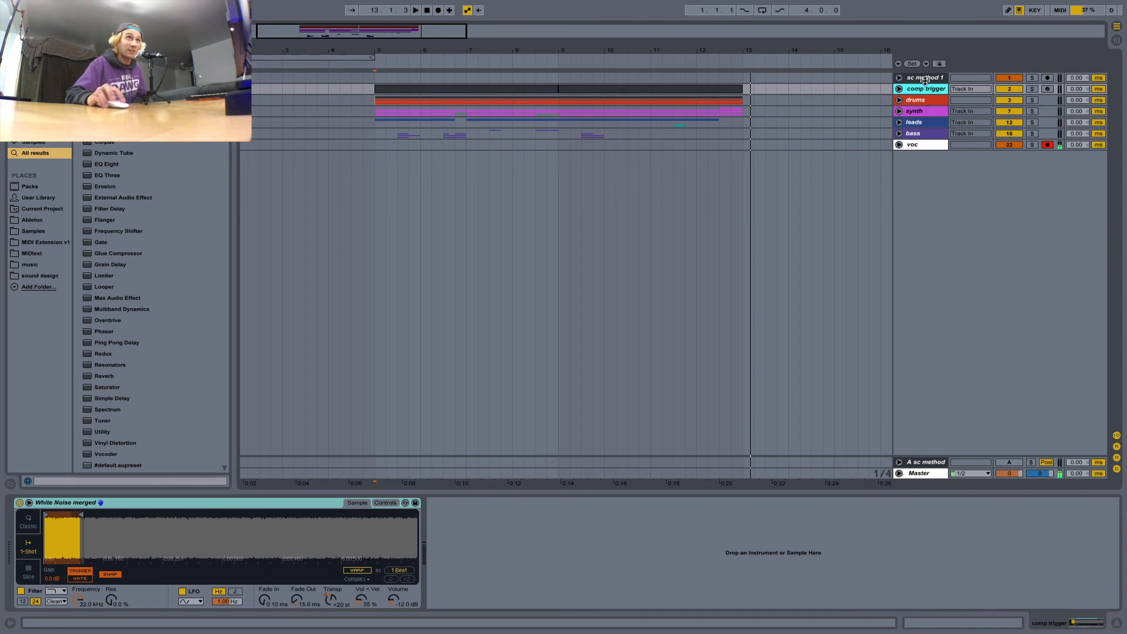
pyautogui.press('Delete')
pyautogui.click(923, 79)
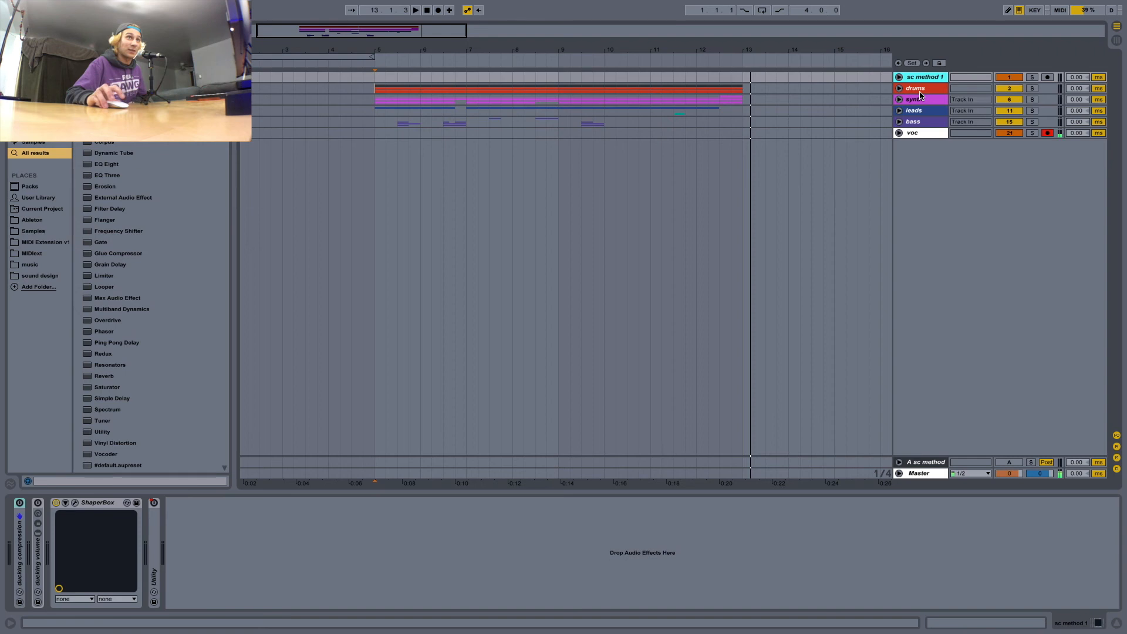
pyautogui.press('Delete')
# Unfold the synth, leads and bass groups, set their outputs to Sends Only, and check the leads group's send to sc method 2.
pyautogui.click(899, 76)
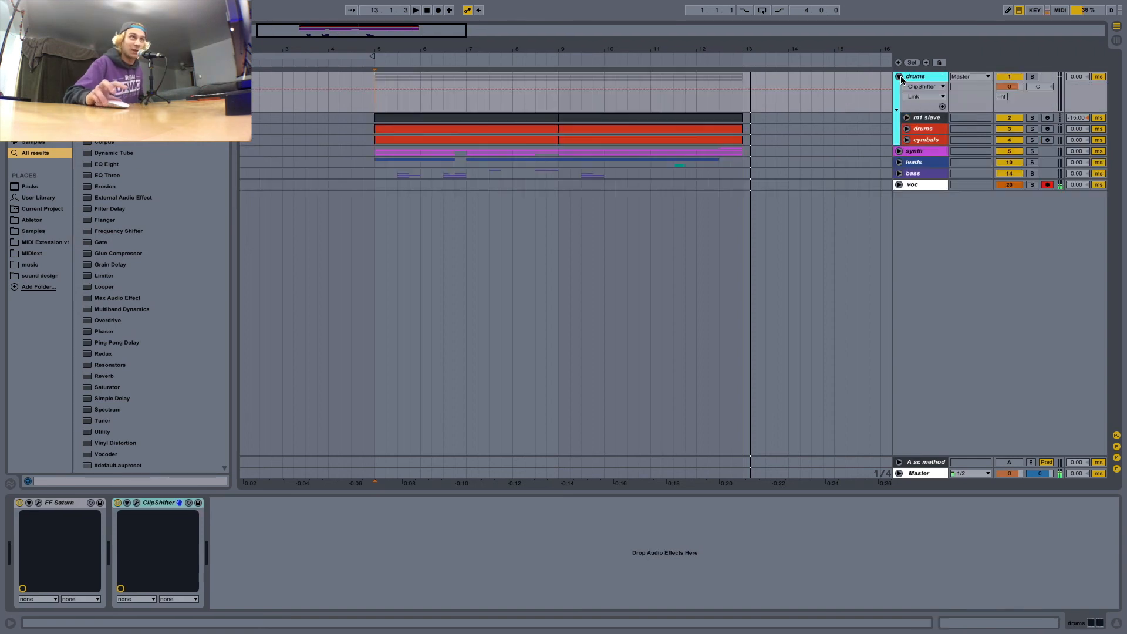
pyautogui.click(898, 77)
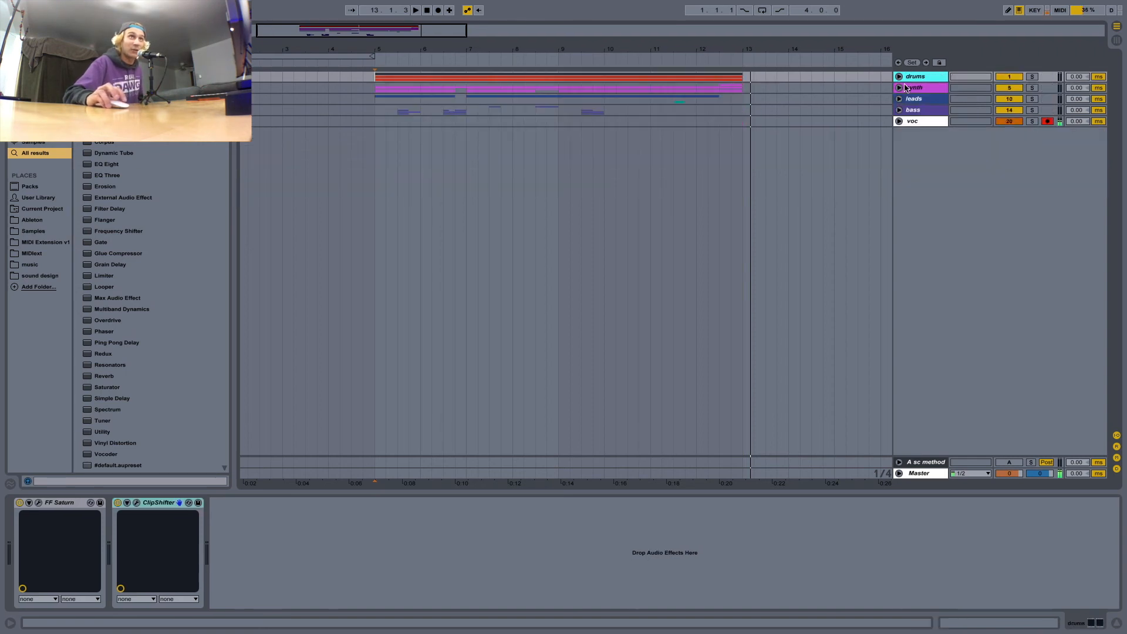
pyautogui.click(918, 87)
pyautogui.keyDown('shift'); pyautogui.click(916, 111); pyautogui.keyUp('shift')
pyautogui.press('+')
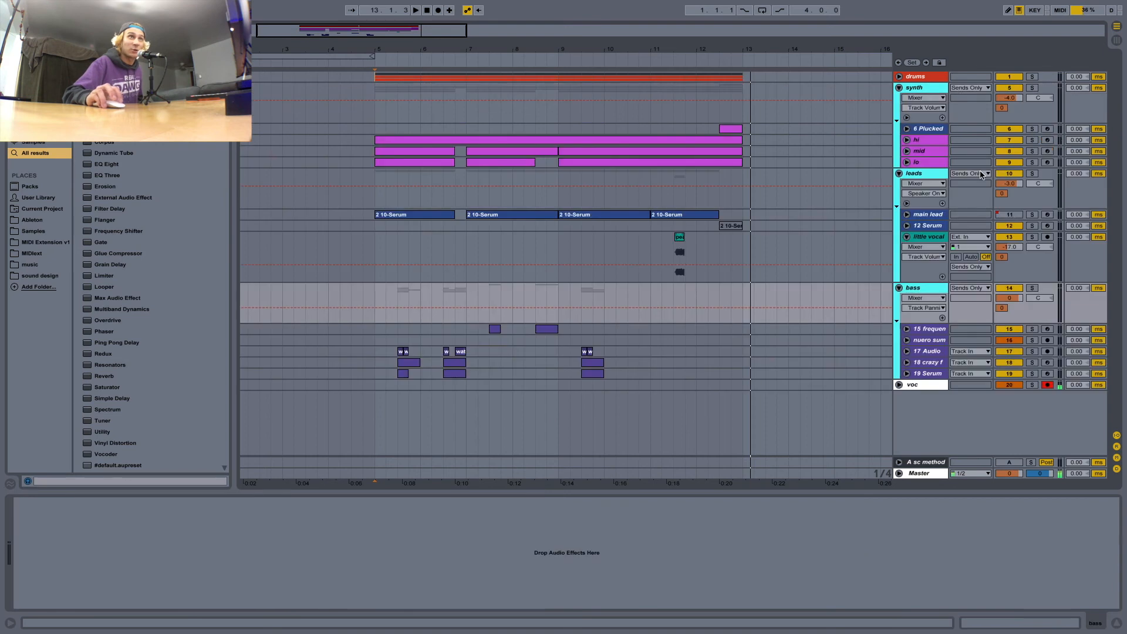
pyautogui.click(982, 175)
pyautogui.click(982, 175)
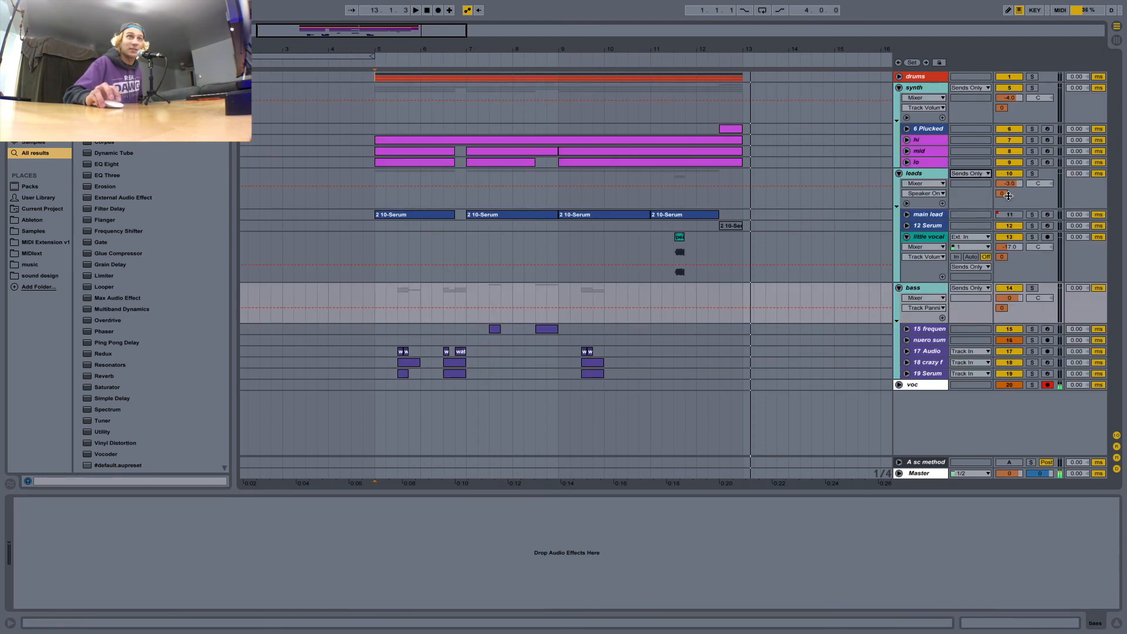
pyautogui.click(945, 255)
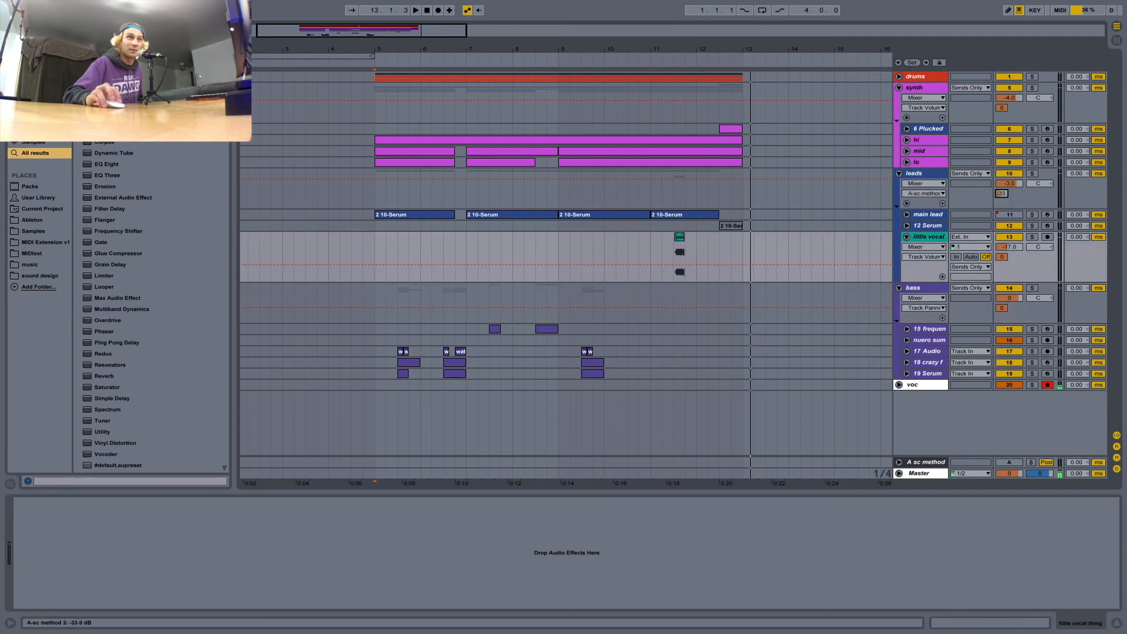
# Fold the synth, leads and bass groups and unfold the sc method 2 return track with a taller lane.
pyautogui.click(916, 463)
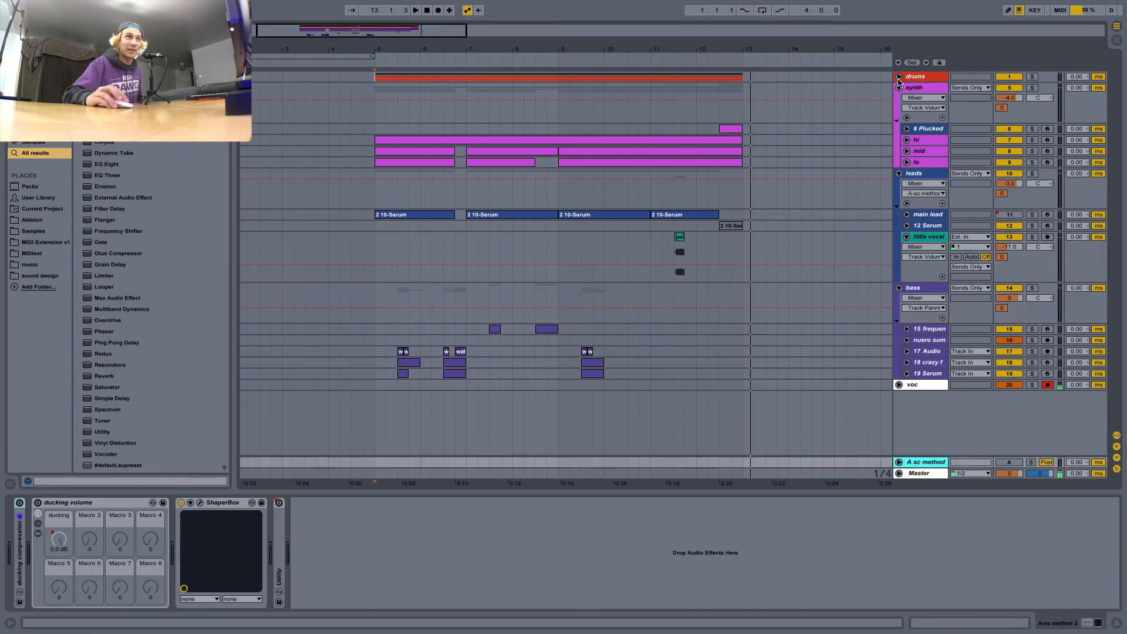
pyautogui.keyDown('alt'); pyautogui.click(899, 87); pyautogui.keyUp('alt')
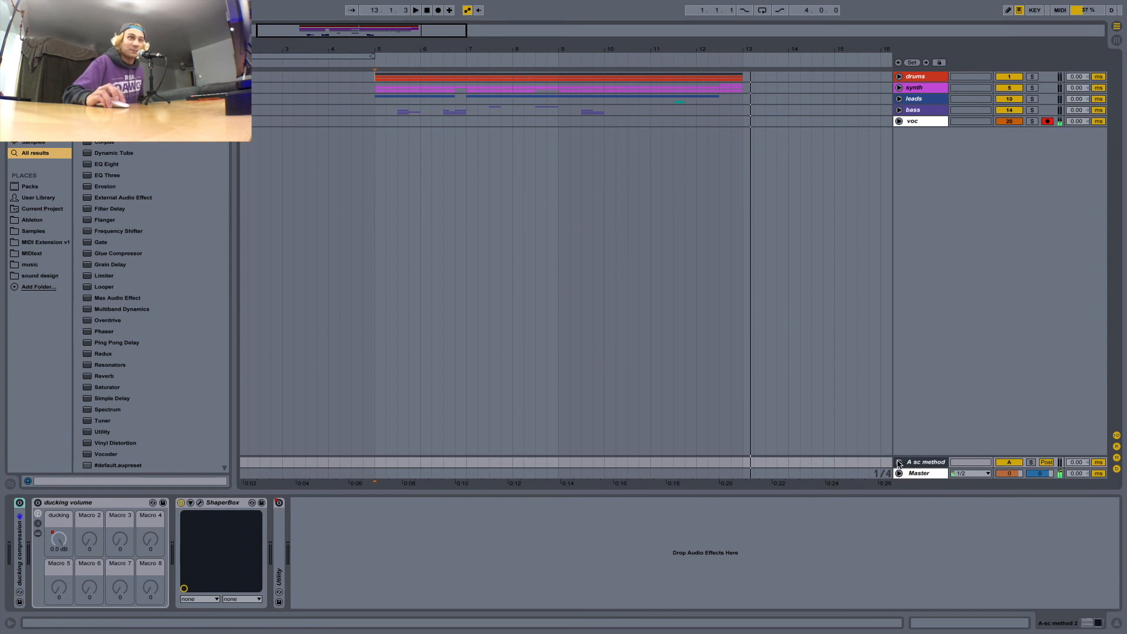
pyautogui.click(898, 462)
pyautogui.moveTo(920, 446); pyautogui.dragTo(916, 407)
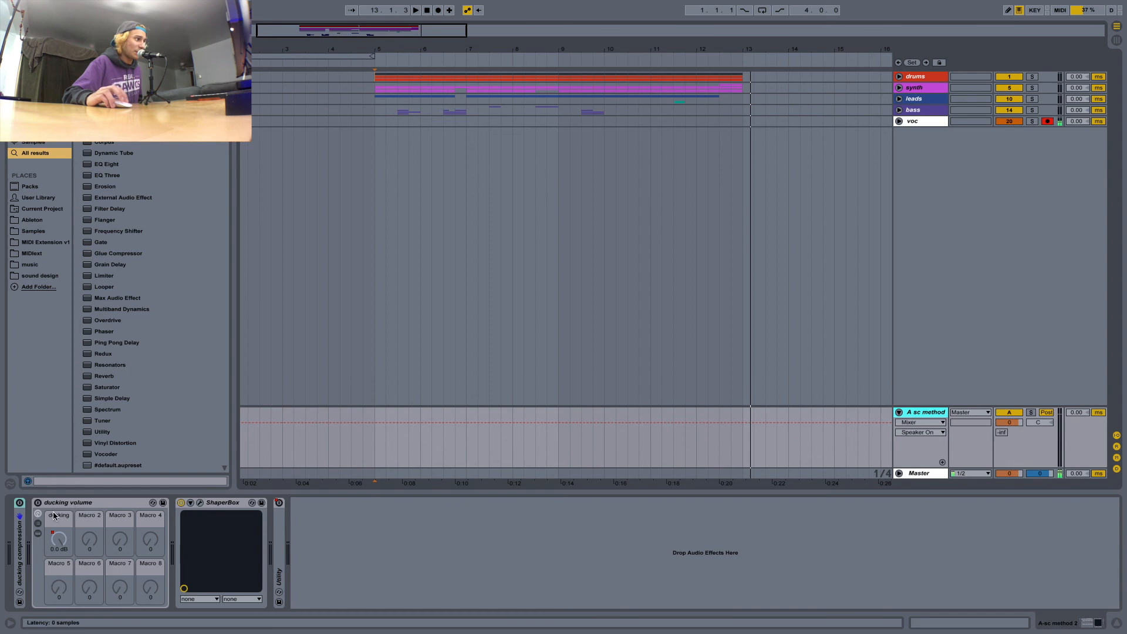
# On the sc method 2 return, turn off ShaperBox, leave ducking compression off and turn on the ducking volume rack.
pyautogui.click(181, 503)
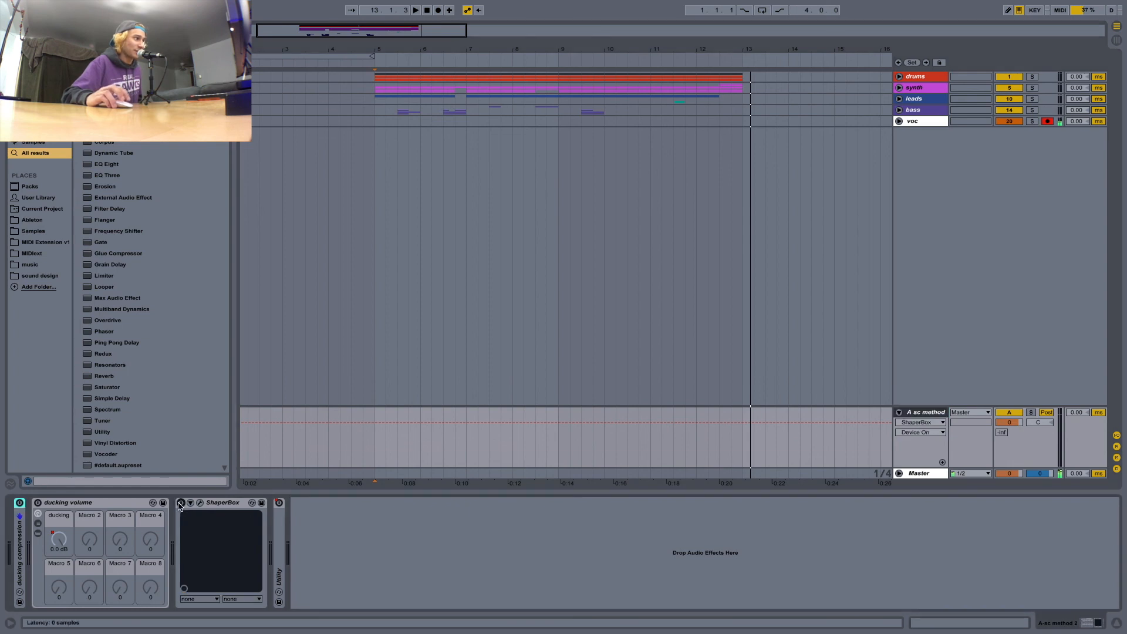
pyautogui.click(19, 503)
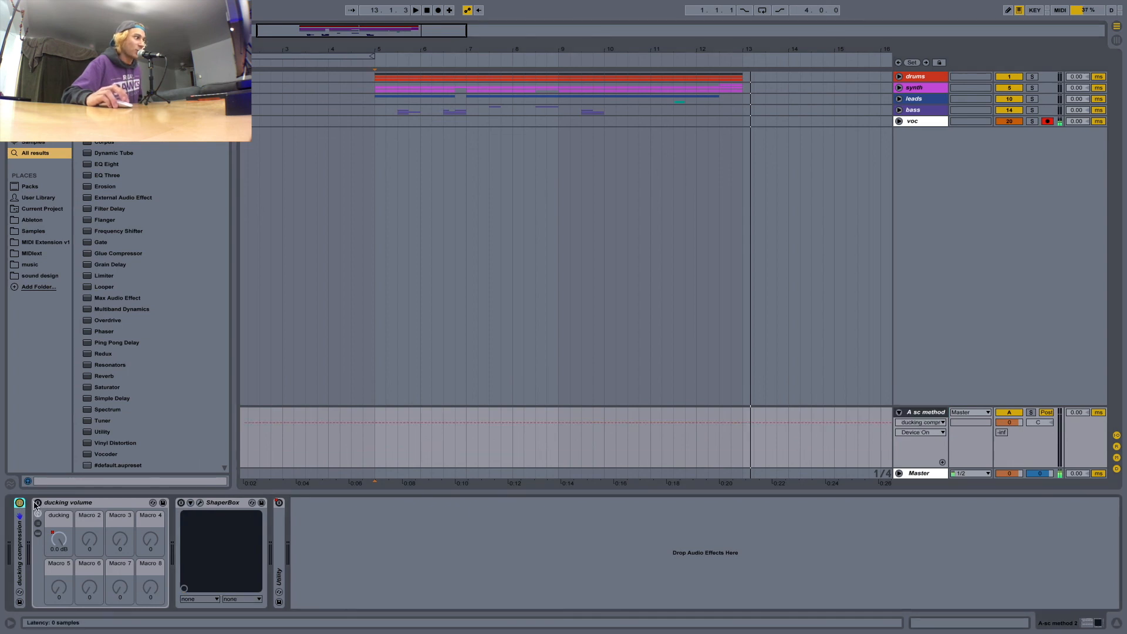
pyautogui.click(20, 503)
pyautogui.click(38, 503)
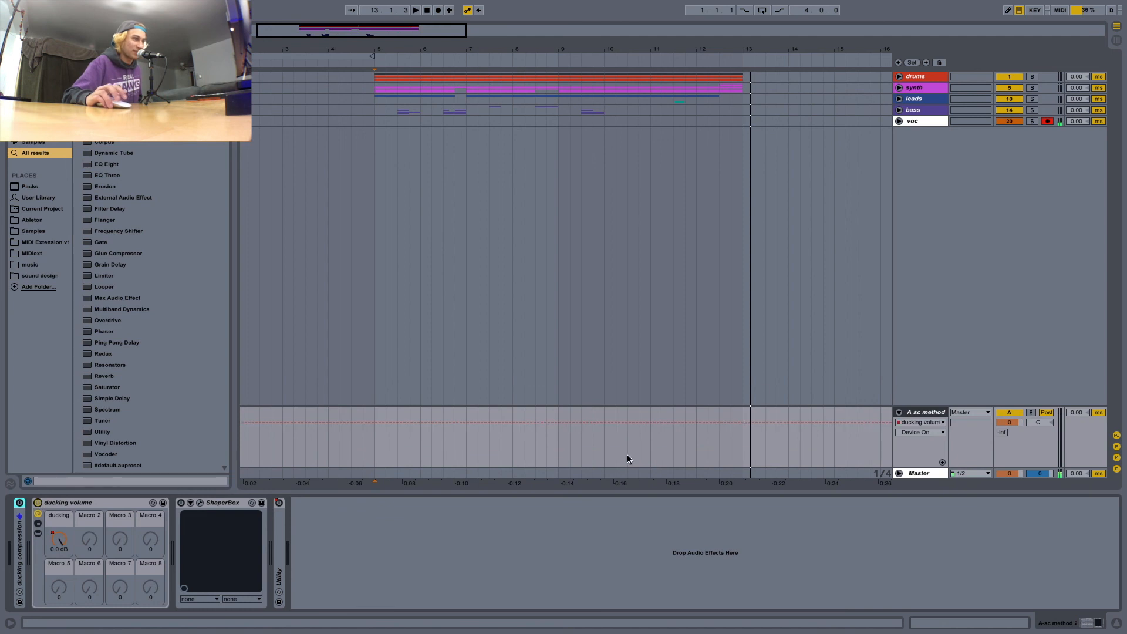
# Play from bar 5 with ducking volume's Device On automation shown on the sc method 2 return, and turn the leads group back on.
pyautogui.click(374, 436)
pyautogui.click(926, 432)
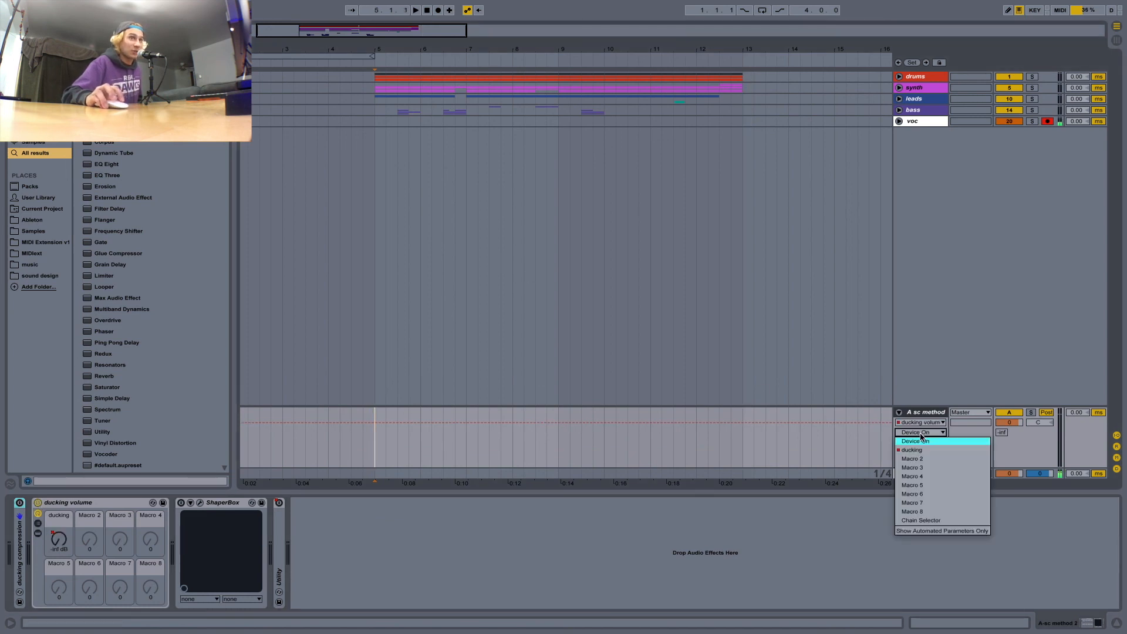
pyautogui.click(917, 444)
pyautogui.press('space')
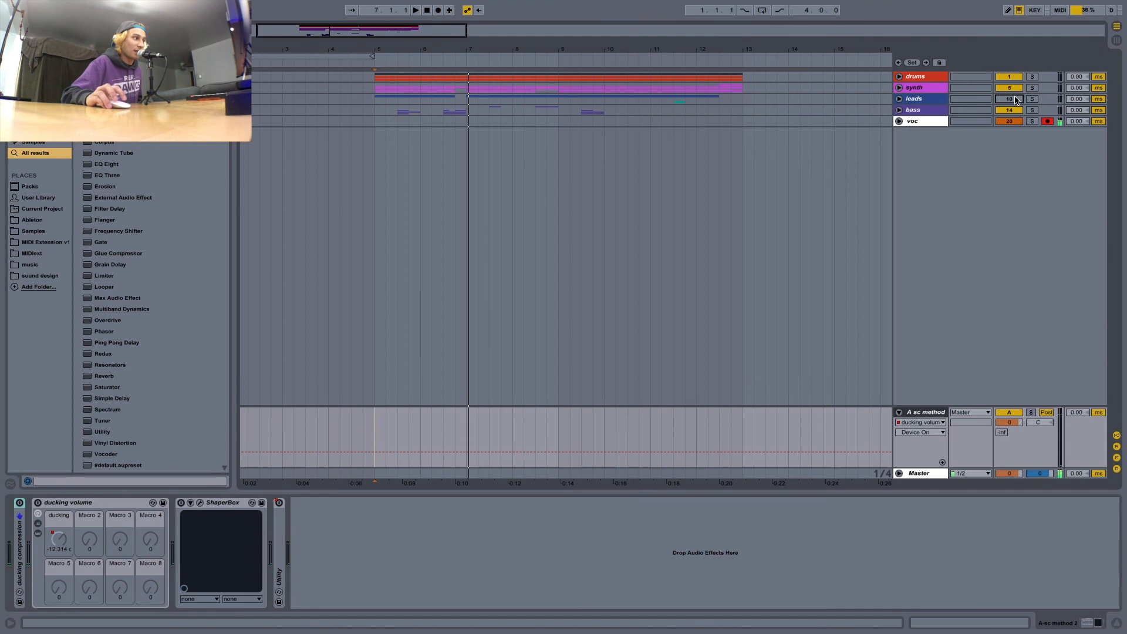
pyautogui.click(1017, 100)
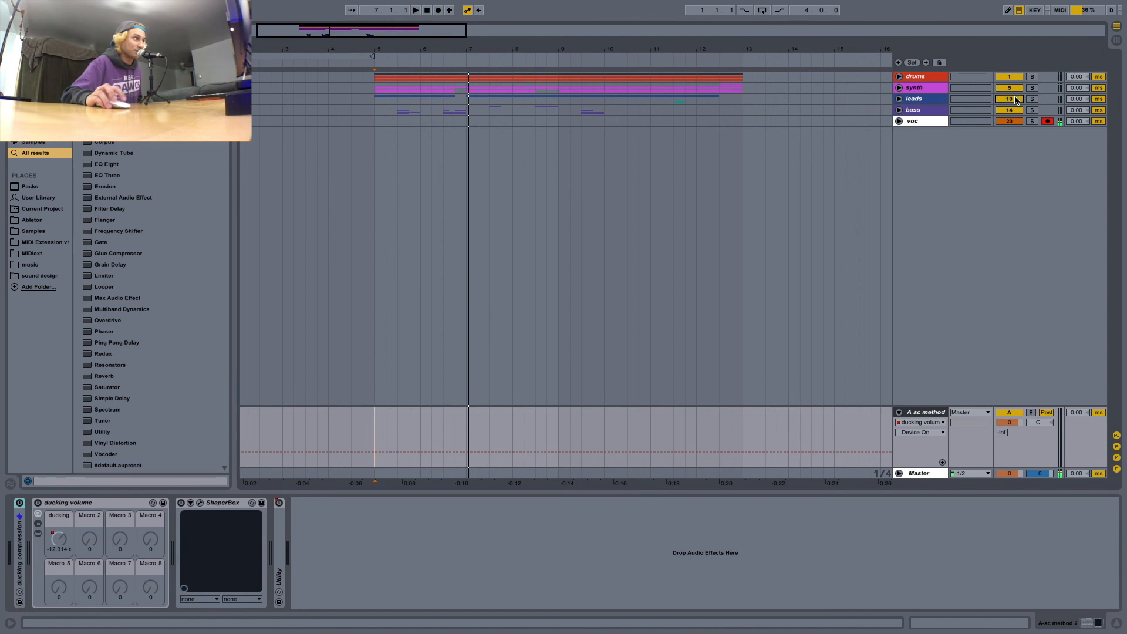
# Turn on ShaperBox on the sc method 2 return and view its volume curve during playback.
pyautogui.click(181, 502)
pyautogui.press('space')
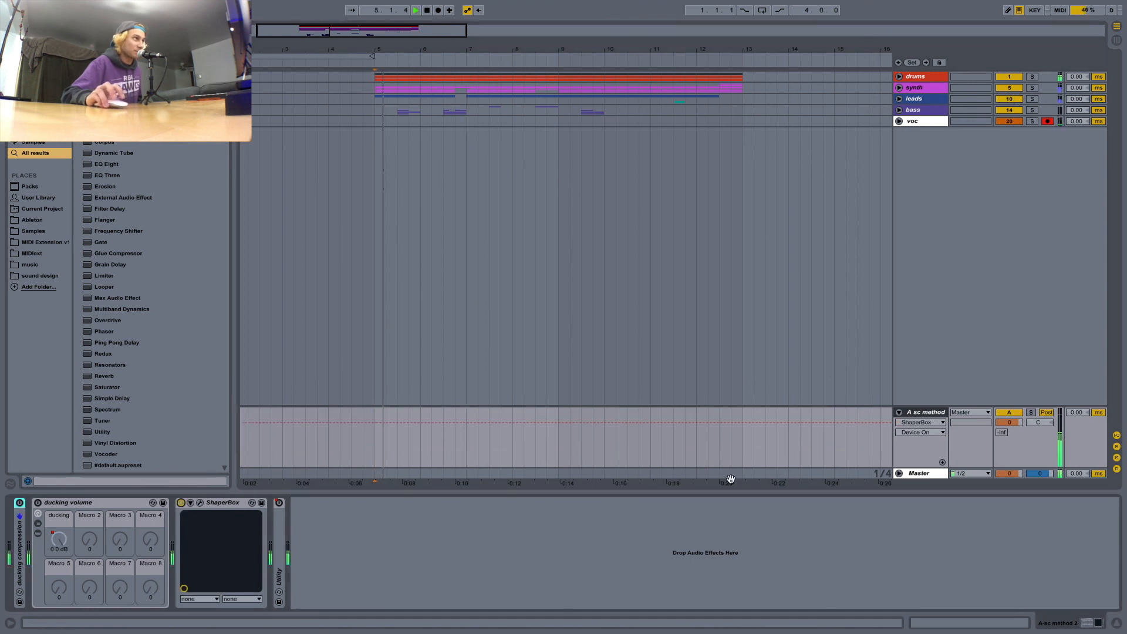
pyautogui.click(200, 503)
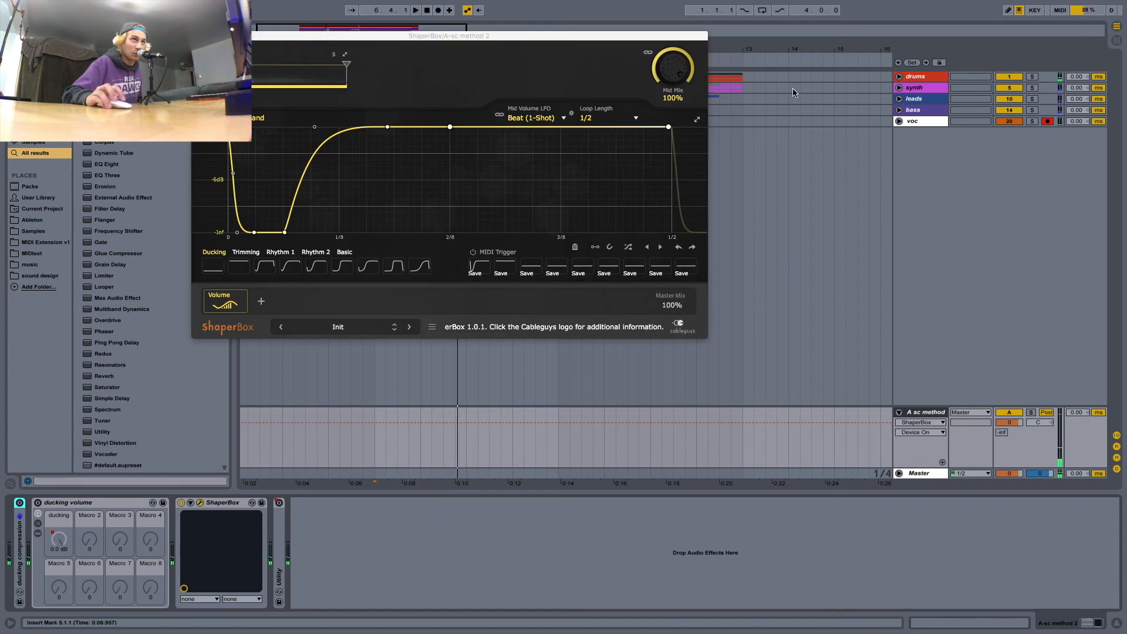
pyautogui.click(198, 36)
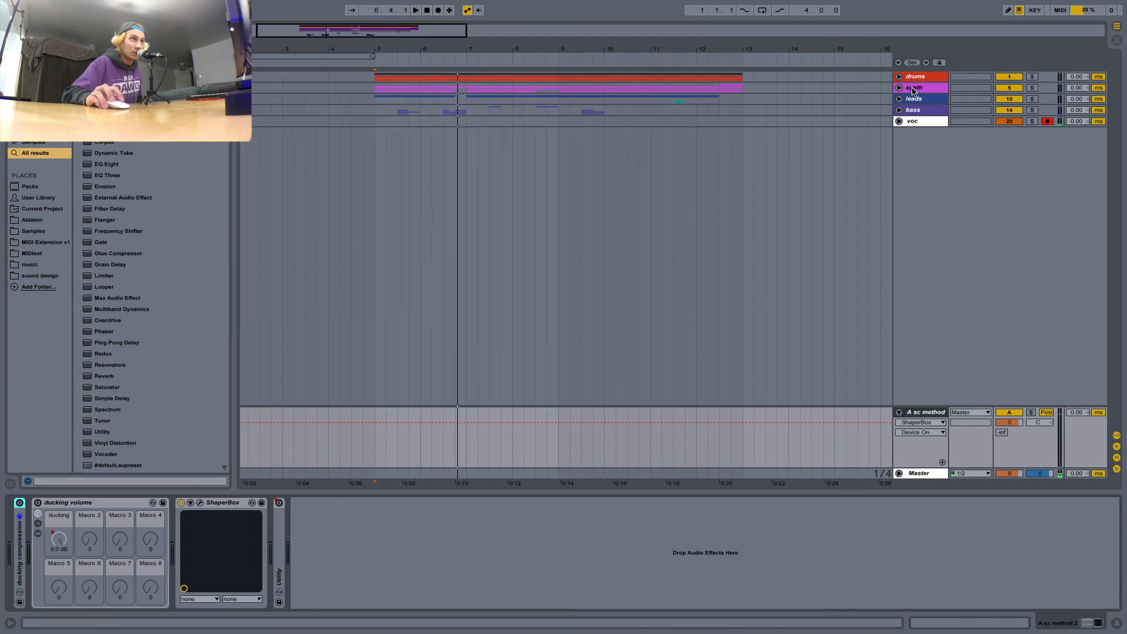
# In the drums group, route the m1 slave track's MIDI output to 1-ShaperBox on A-sc method 2, and fold the group again.
pyautogui.click(899, 88)
pyautogui.click(898, 87)
pyautogui.click(899, 76)
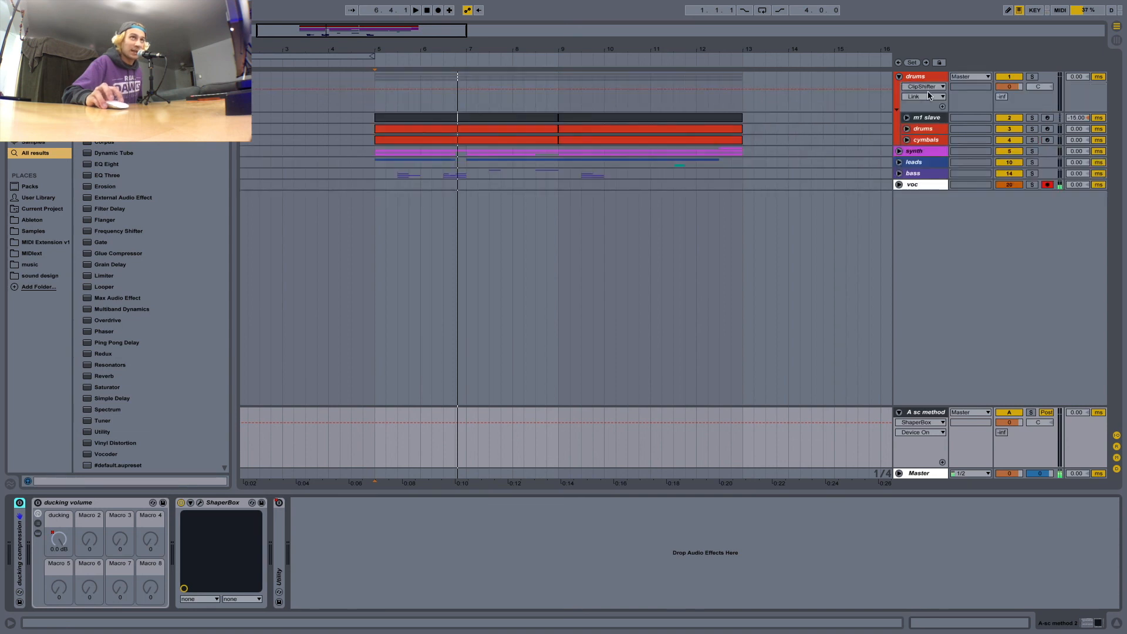
pyautogui.click(930, 118)
pyautogui.click(907, 117)
pyautogui.click(970, 148)
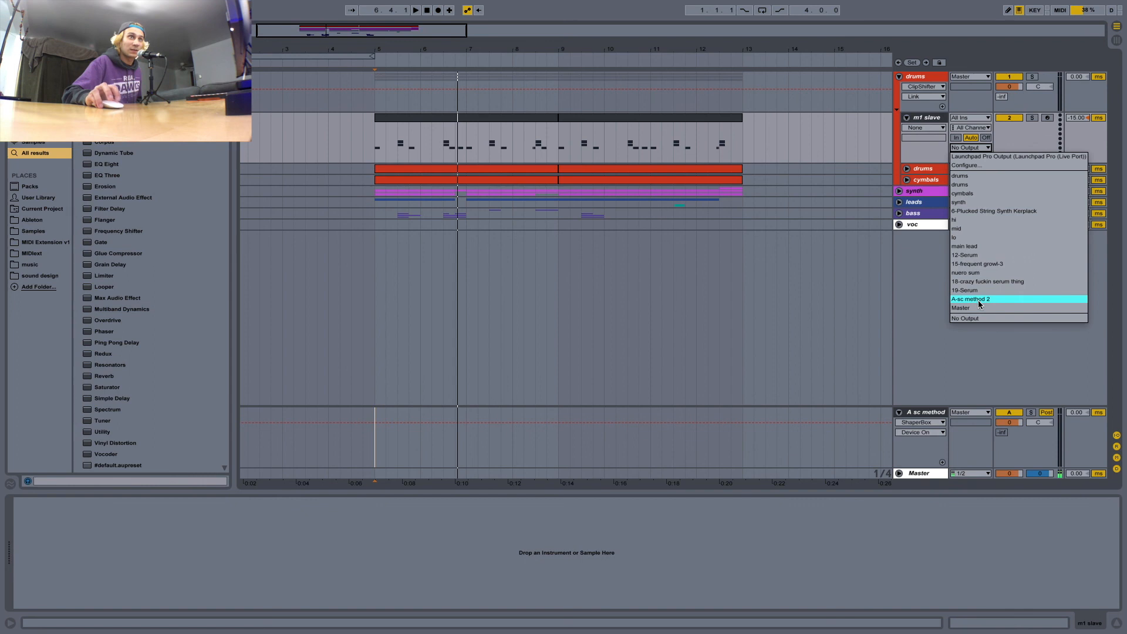
pyautogui.click(960, 155)
pyautogui.click(906, 117)
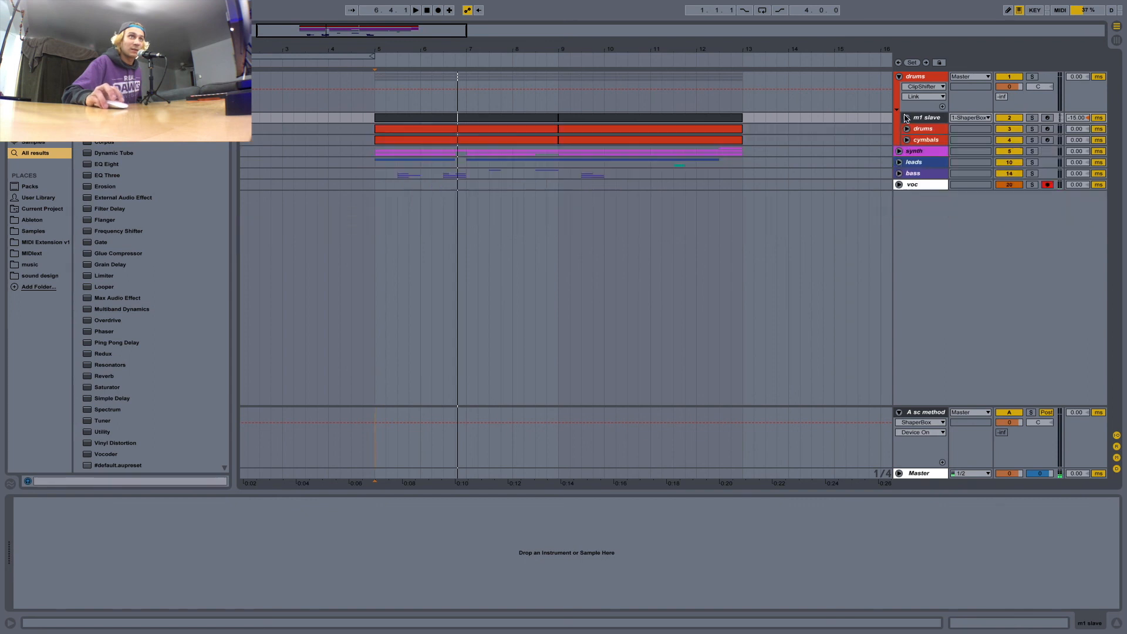
pyautogui.click(899, 76)
# Fold the sc method 2 return and select it to show its device chain.
pyautogui.click(912, 474)
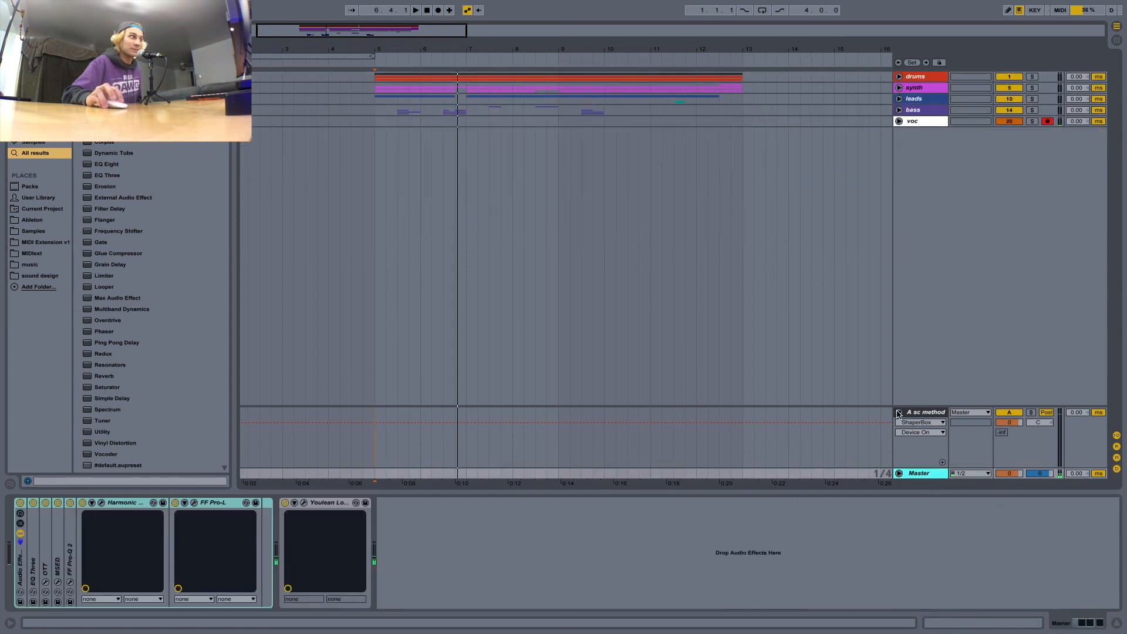
pyautogui.click(898, 413)
pyautogui.click(917, 463)
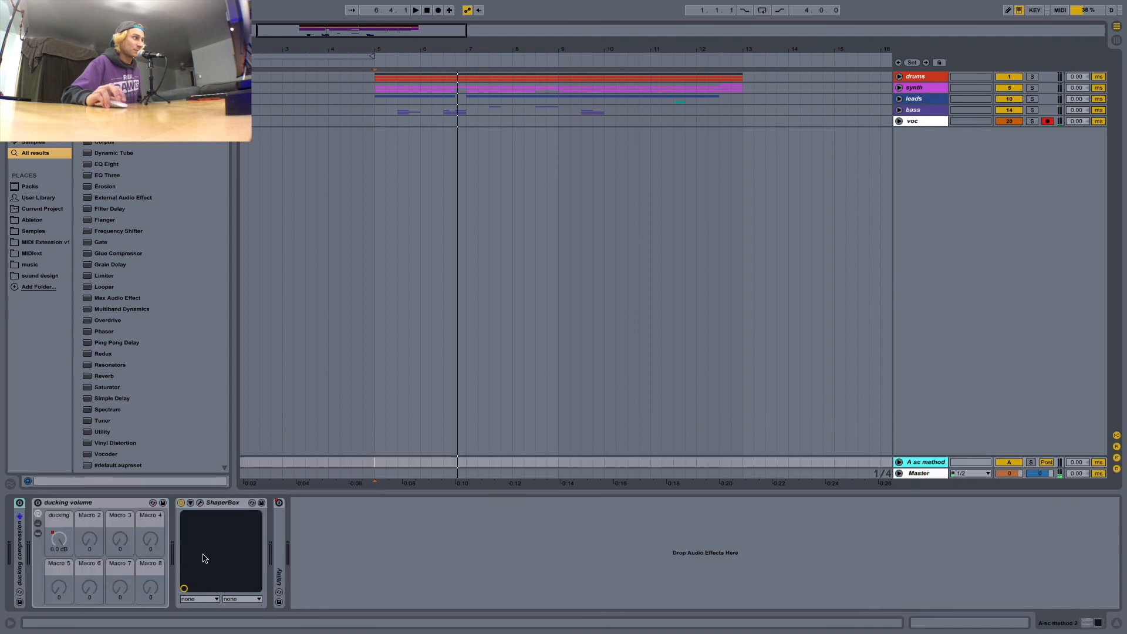
# Play the song with the return's ShaperBox window open to examine the ducking, and close the window after stopping.
pyautogui.click(201, 502)
pyautogui.press('space')
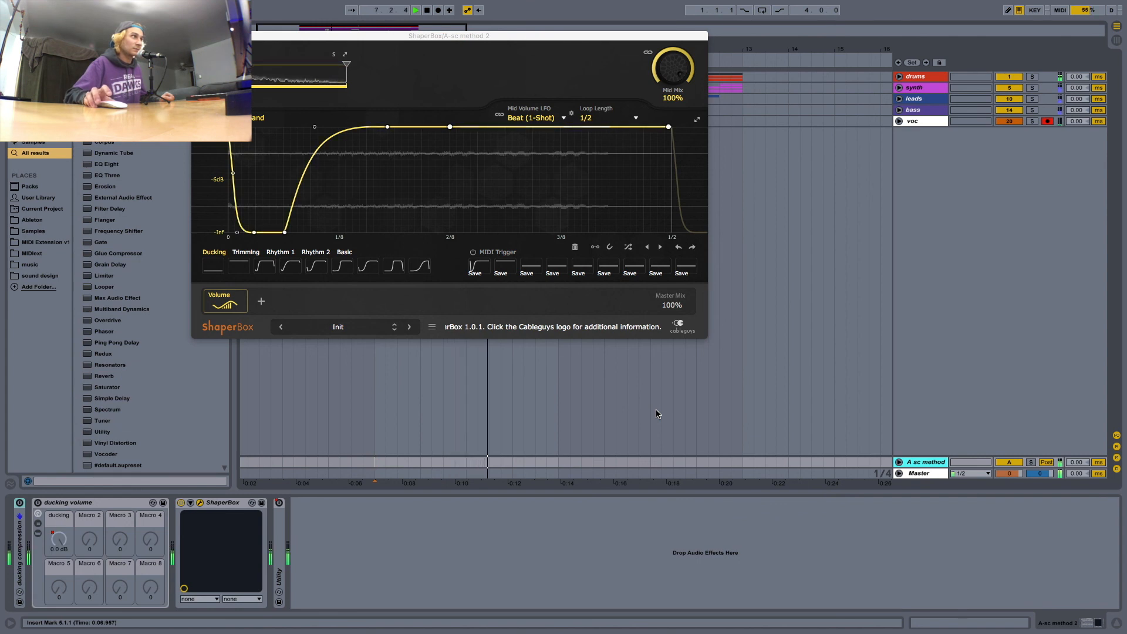
pyautogui.press('space')
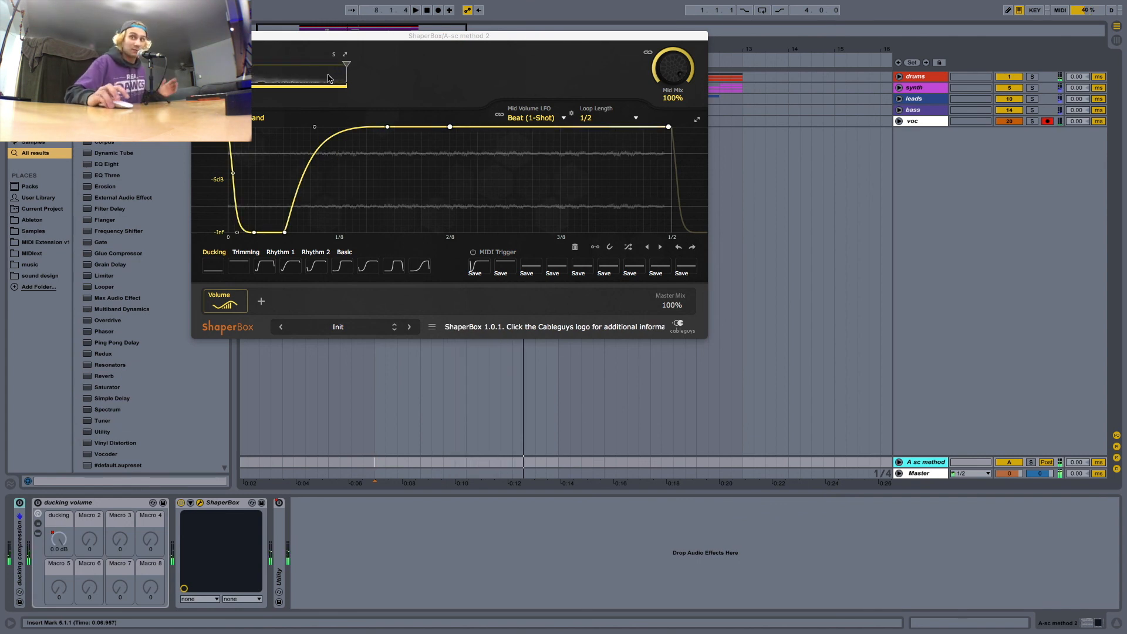
pyautogui.click(198, 36)
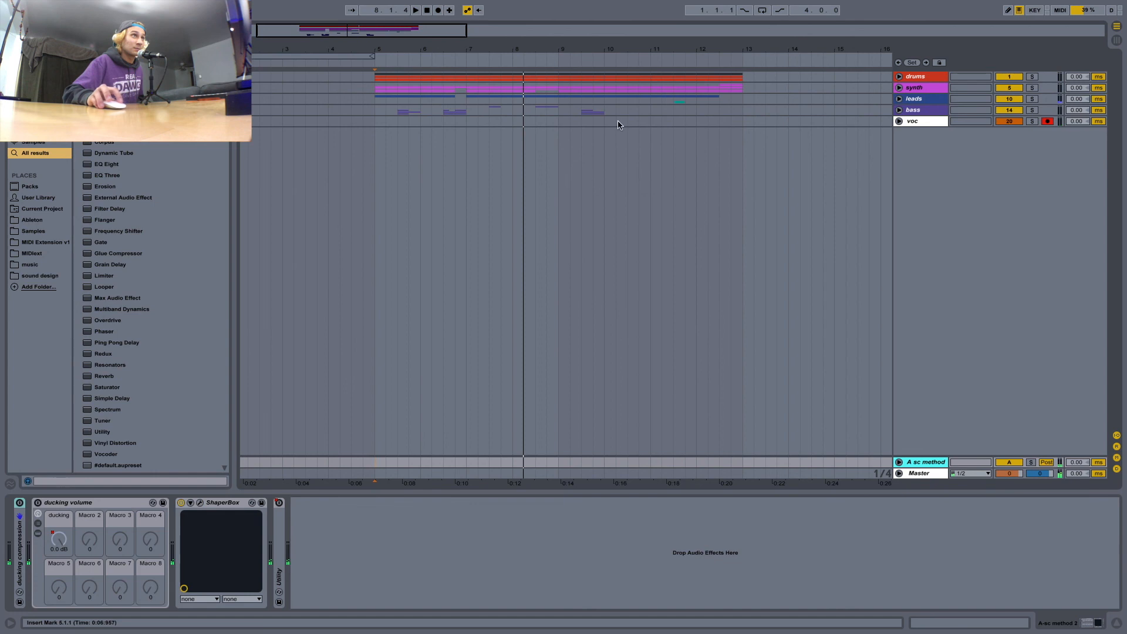
# Place the insert mark at bar 13 and review the device chains of the drums group and the sc method 2 return.
pyautogui.click(745, 130)
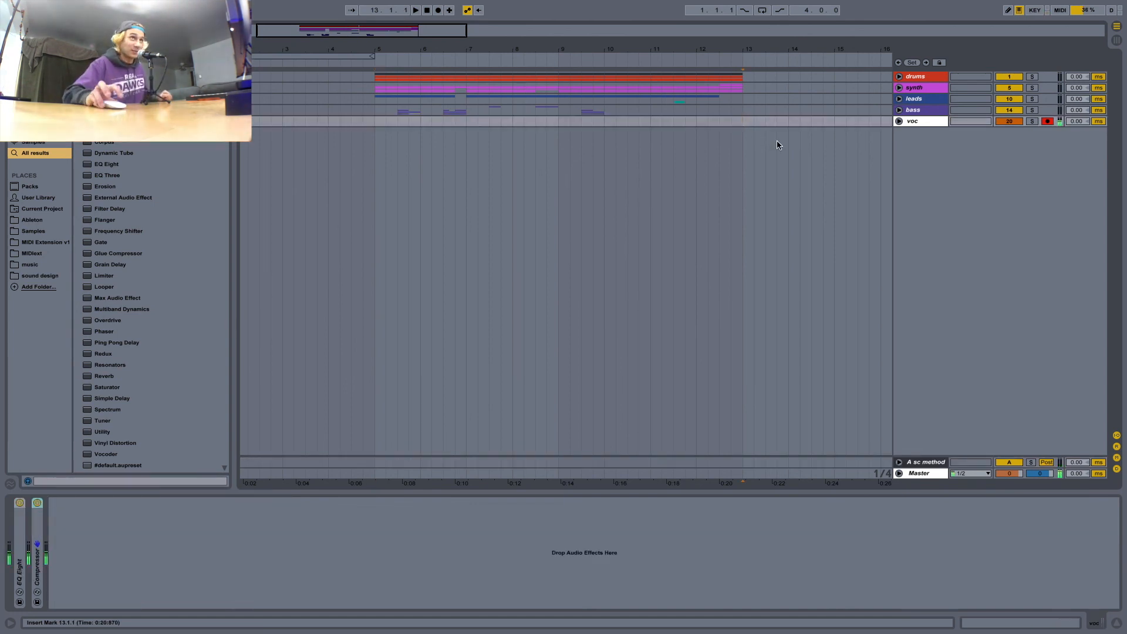
pyautogui.click(918, 78)
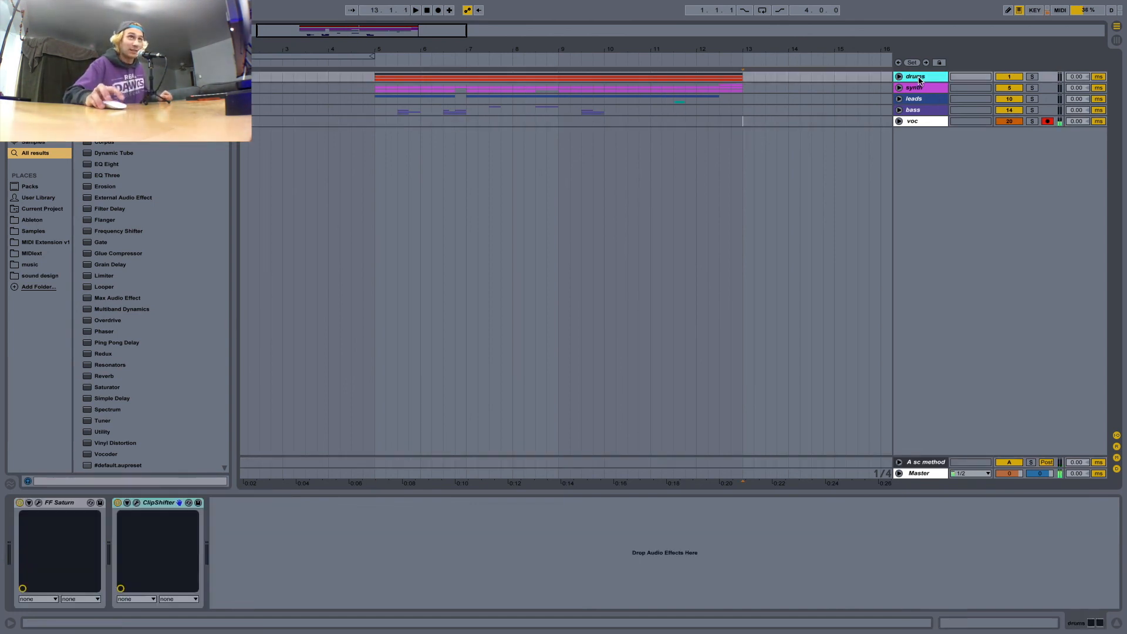
pyautogui.click(920, 463)
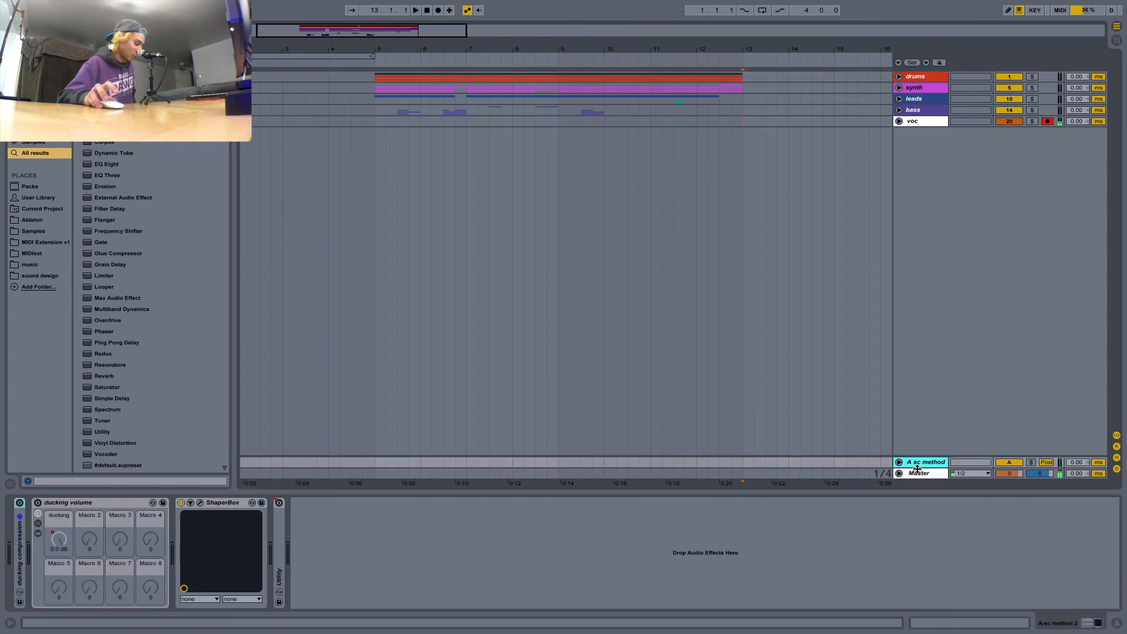